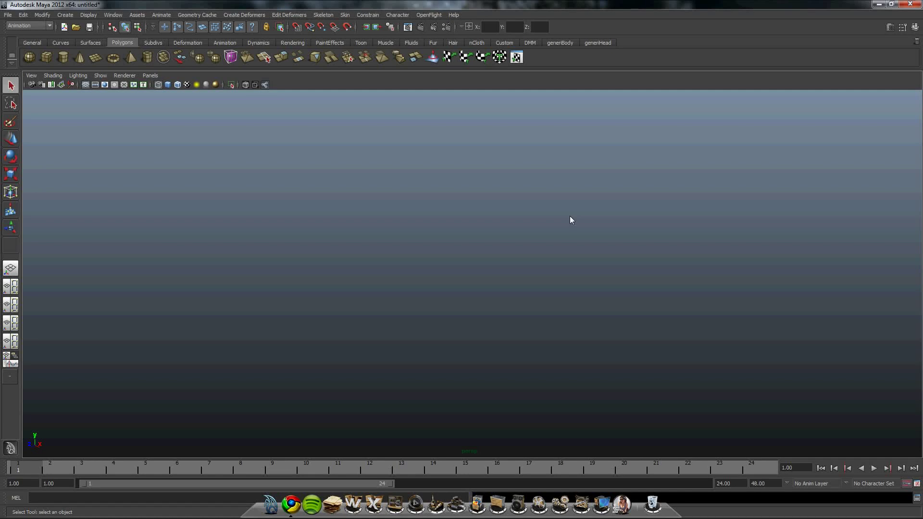
Step: Open the 'Model of shark' scene from the project's scenes folder
{"action": "left_click", "coordinate": [8, 15]}
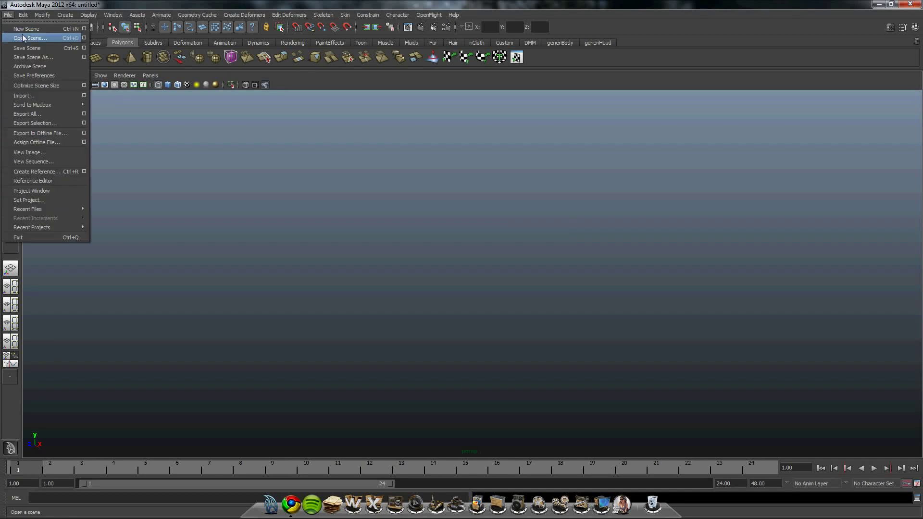
{"action": "left_click", "coordinate": [22, 35]}
{"action": "left_click", "coordinate": [337, 162]}
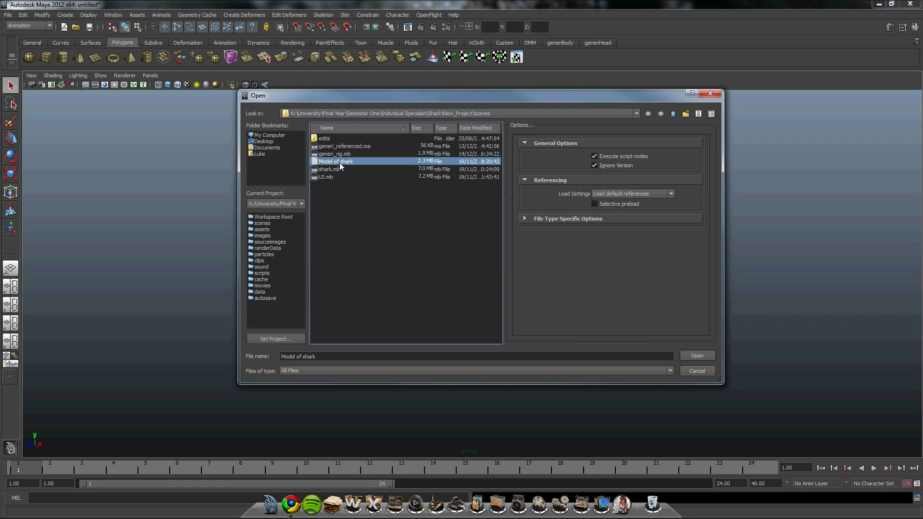
{"action": "double_click", "coordinate": [339, 162]}
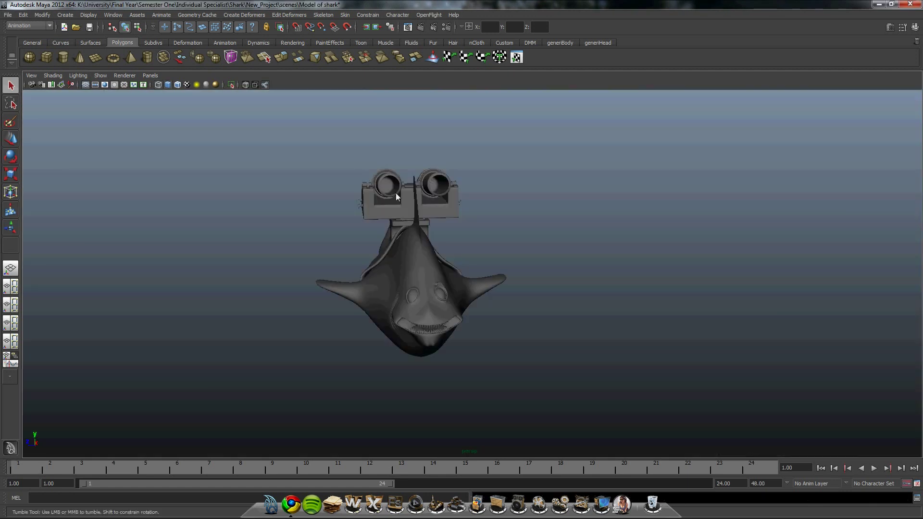
Step: Orbit, zoom and pan the view in close on the shark's head and toothed mouth
{"action": "left_click_drag", "start_coordinate": [396, 192], "coordinate": [341, 192], "text": "alt"}
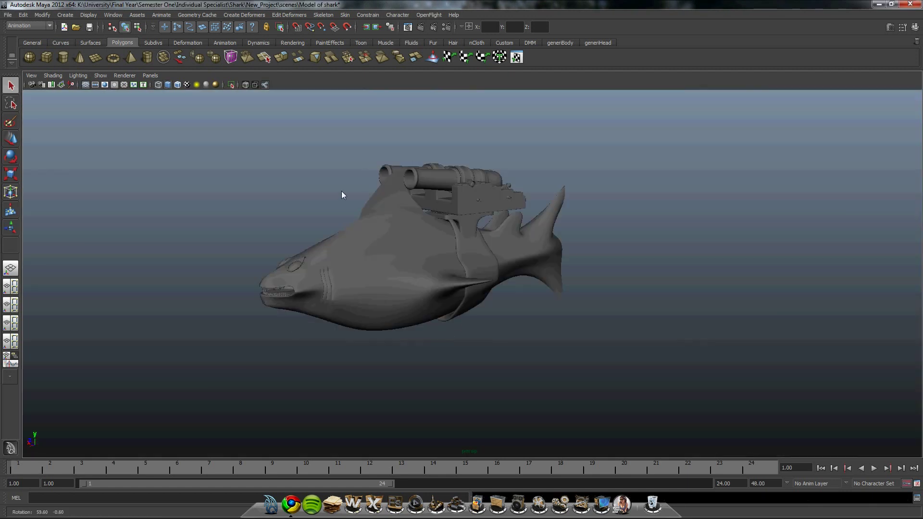
{"action": "left_click_drag", "start_coordinate": [413, 195], "coordinate": [437, 203], "text": "alt"}
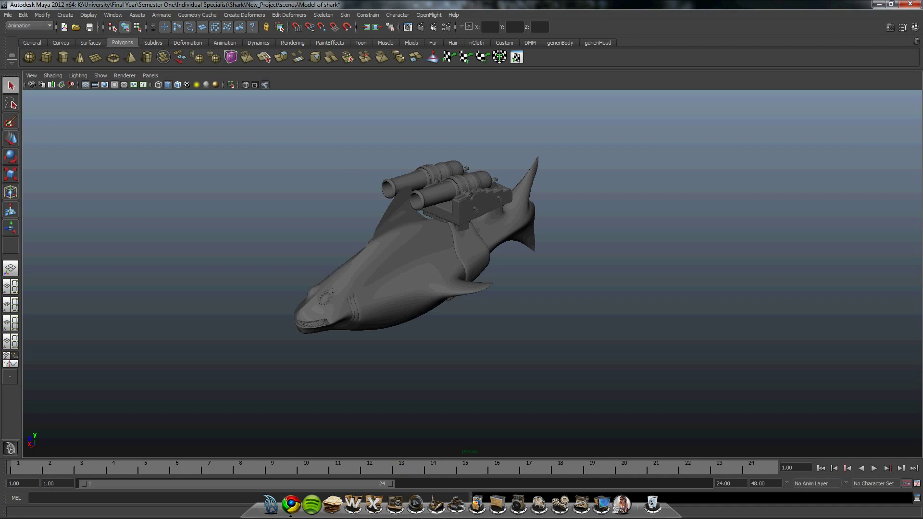
{"action": "left_click_drag", "start_coordinate": [419, 266], "coordinate": [434, 265], "text": "alt"}
{"action": "scroll", "coordinate": [414, 272], "scroll_direction": "up", "scroll_amount": 7}
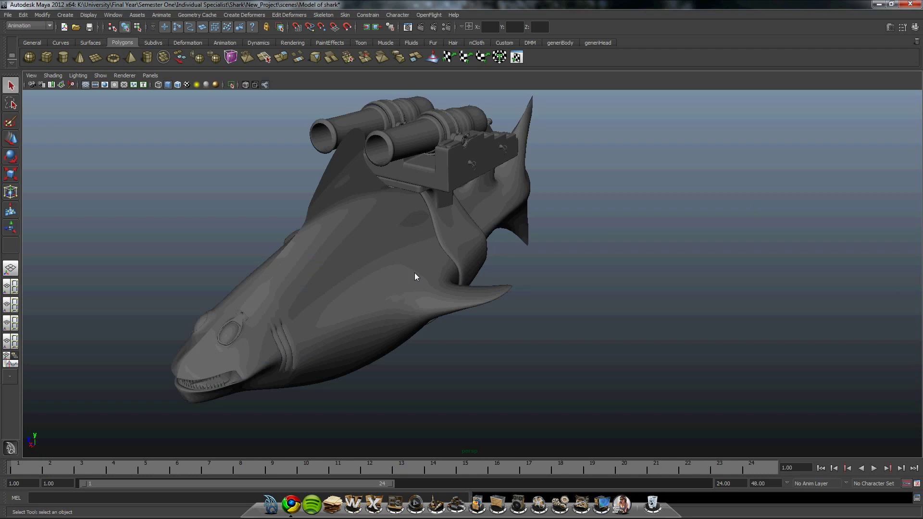
{"action": "middle_click_drag", "start_coordinate": [486, 230], "coordinate": [539, 177], "text": "alt"}
{"action": "middle_click_drag", "start_coordinate": [308, 236], "coordinate": [569, 177], "text": "alt"}
Step: Select the Head mesh, show its low-poly cage with 1, and frame the mouth from below
{"action": "middle_click_drag", "start_coordinate": [418, 206], "coordinate": [469, 182], "text": "alt"}
{"action": "scroll", "coordinate": [402, 233], "scroll_direction": "up", "scroll_amount": 6}
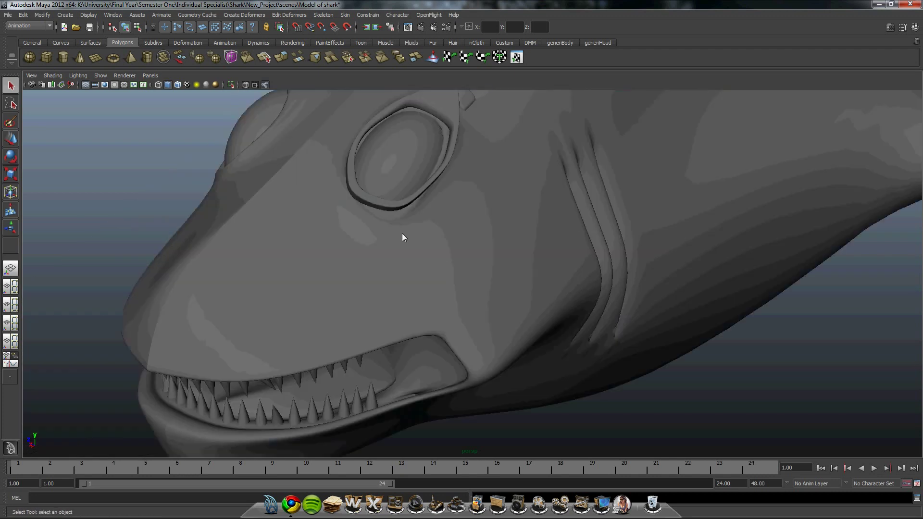
{"action": "left_click", "coordinate": [272, 260]}
{"action": "key", "text": "1"}
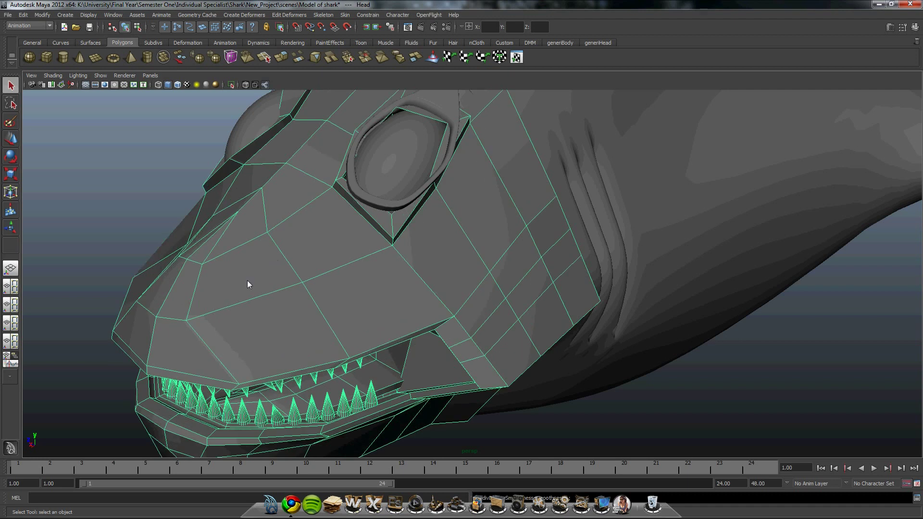
{"action": "left_click_drag", "start_coordinate": [247, 281], "coordinate": [287, 243], "text": "alt"}
{"action": "scroll", "coordinate": [287, 242], "scroll_direction": "up", "scroll_amount": 3}
{"action": "middle_click_drag", "start_coordinate": [287, 242], "coordinate": [392, 201], "text": "alt"}
{"action": "left_click_drag", "start_coordinate": [392, 200], "coordinate": [403, 201], "text": "alt"}
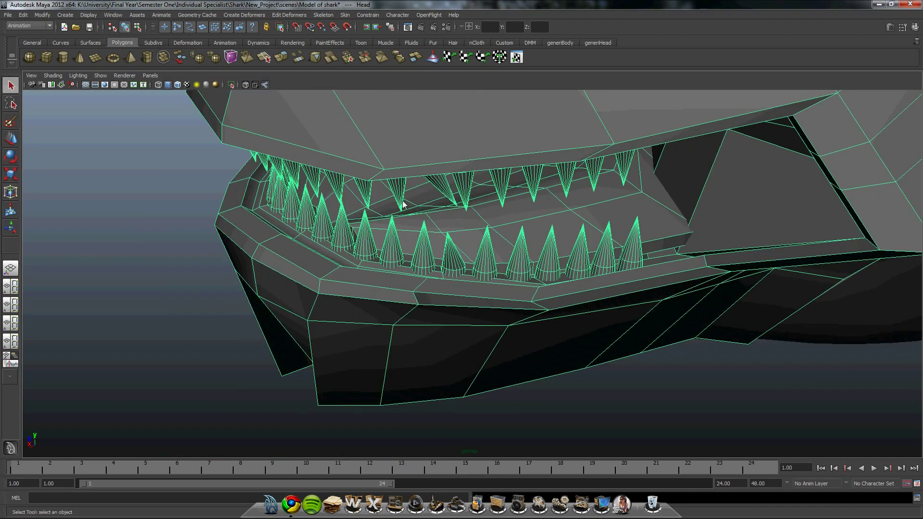
Step: Insert an edge loop around the mouth with the Custom shelf tool, then restore smooth preview with 3
{"action": "left_click", "coordinate": [504, 43]}
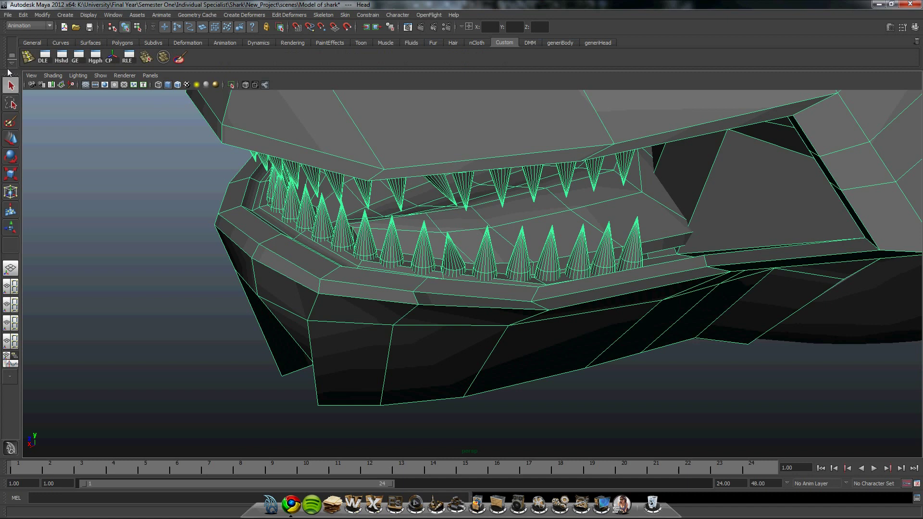
{"action": "left_click", "coordinate": [28, 56]}
{"action": "left_click_drag", "start_coordinate": [269, 244], "coordinate": [271, 240]}
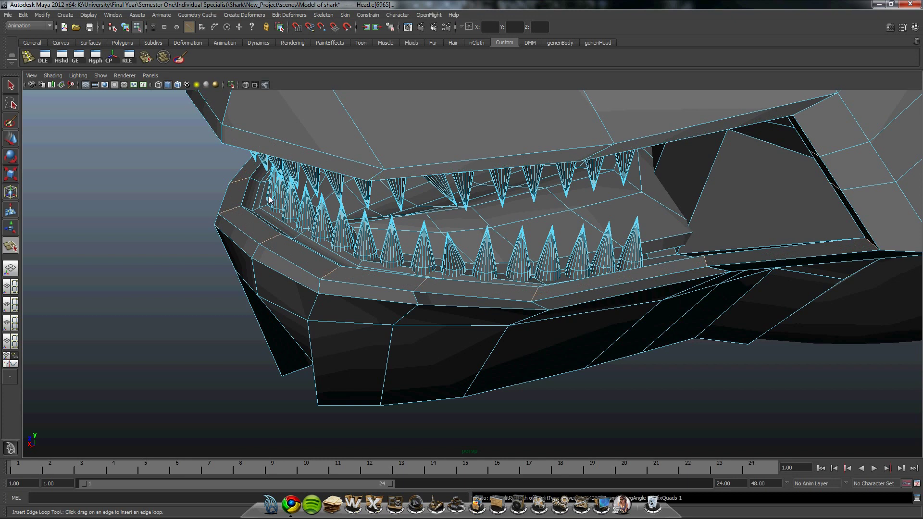
{"action": "key", "text": "q"}
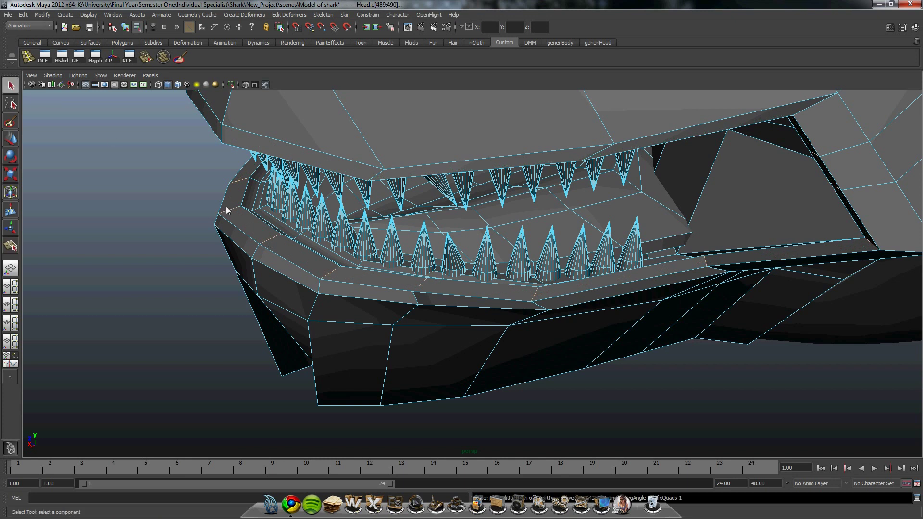
{"action": "right_click_drag", "start_coordinate": [226, 206], "coordinate": [246, 198]}
{"action": "scroll", "coordinate": [206, 258], "scroll_direction": "down", "scroll_amount": 5}
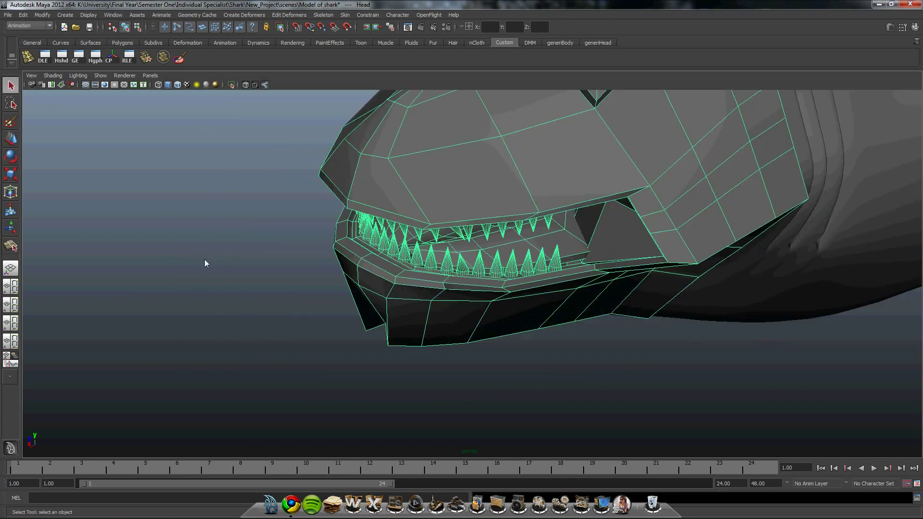
{"action": "key", "text": "3"}
Step: Orbit around the smoothed head to review the mouth, eye and gills
{"action": "left_click_drag", "start_coordinate": [240, 252], "coordinate": [315, 250], "text": "alt"}
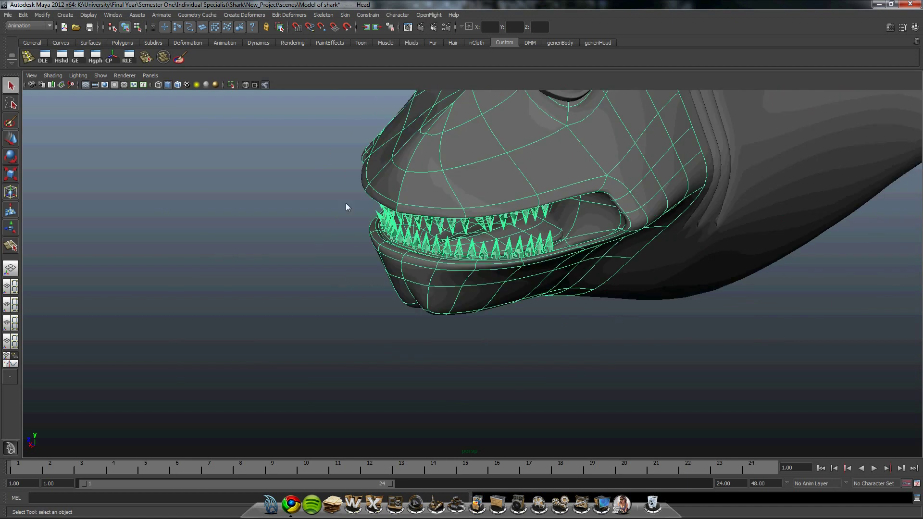
{"action": "left_click_drag", "start_coordinate": [304, 180], "coordinate": [356, 272], "text": "alt"}
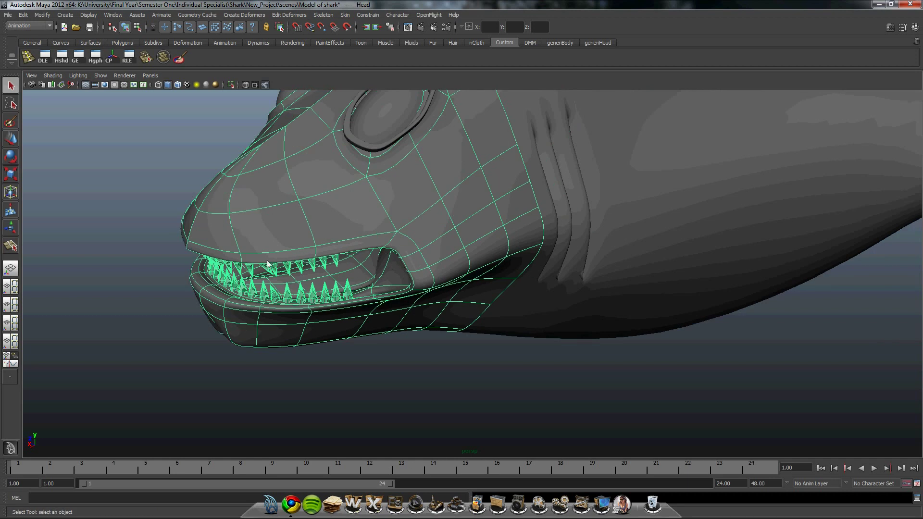
{"action": "left_click_drag", "start_coordinate": [267, 261], "coordinate": [316, 361], "text": "alt"}
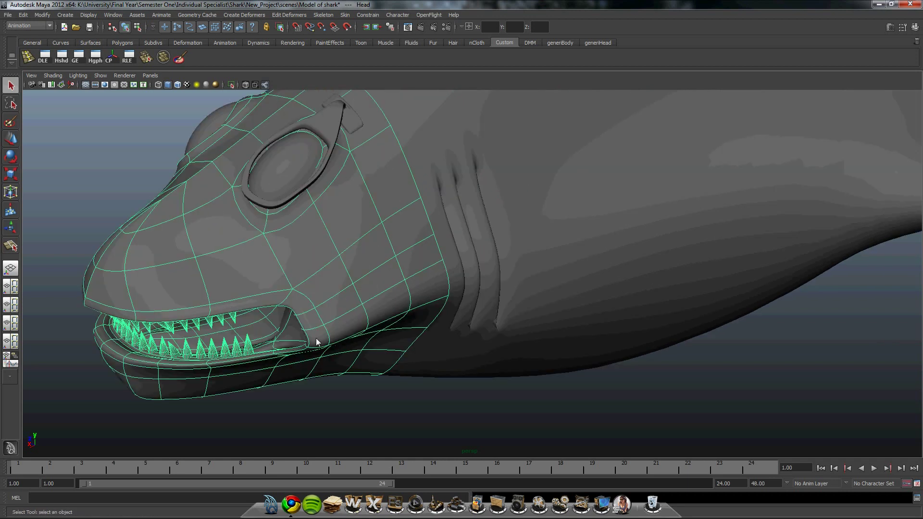
{"action": "left_click_drag", "start_coordinate": [266, 320], "coordinate": [429, 220], "text": "alt"}
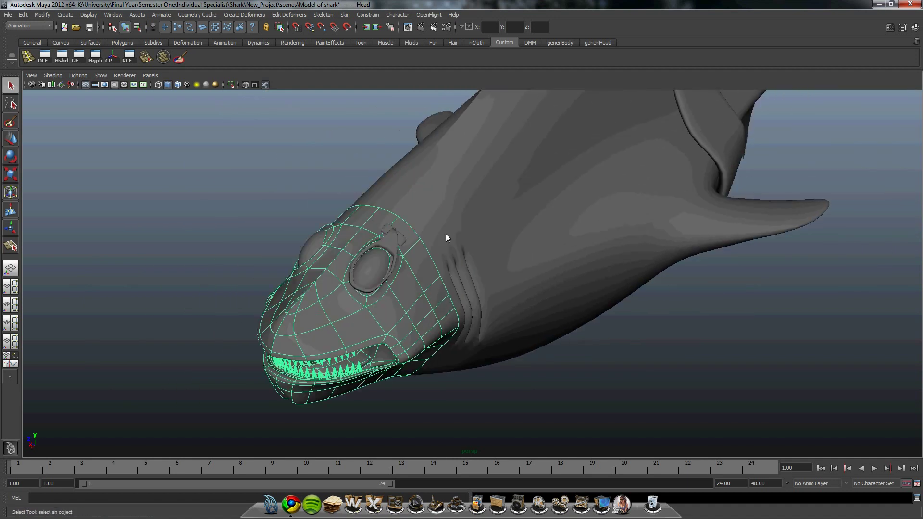
{"action": "left_click", "coordinate": [435, 262]}
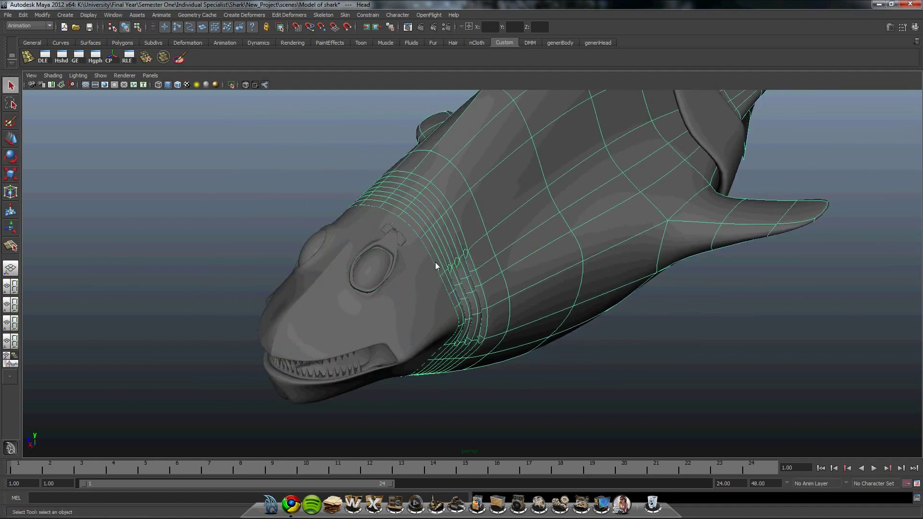
{"action": "left_click", "coordinate": [449, 231]}
{"action": "left_click", "coordinate": [449, 230]}
{"action": "scroll", "coordinate": [407, 224], "scroll_direction": "down", "scroll_amount": 3}
{"action": "left_click_drag", "start_coordinate": [325, 206], "coordinate": [354, 282], "text": "alt"}
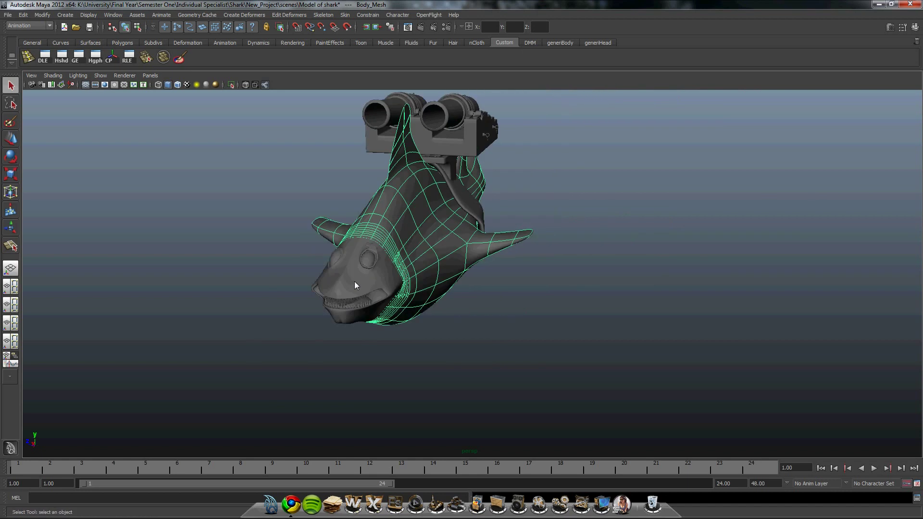
Step: Open the Channel Box for the Head mesh, showing translate/rotate 0 and scale 1
{"action": "left_click", "coordinate": [914, 27]}
{"action": "key", "text": "Right"}
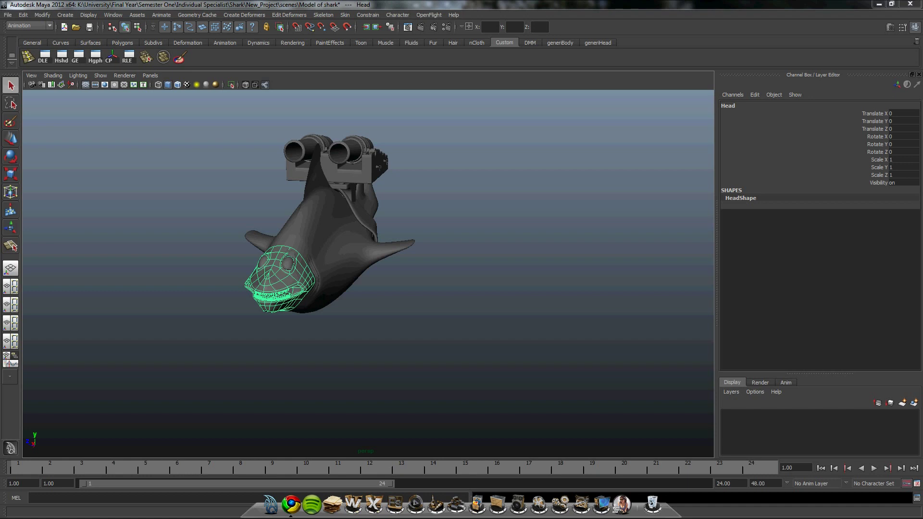
Step: Maximise Chrome, read through the 'Realistic face modeling' topology article, then minimise it
{"action": "left_click_drag", "start_coordinate": [922, 58], "coordinate": [606, 63]}
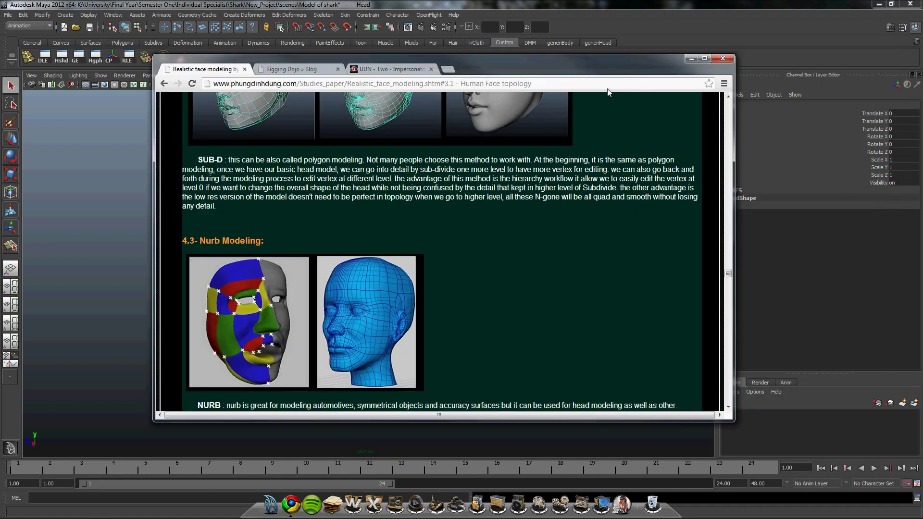
{"action": "double_click", "coordinate": [612, 64]}
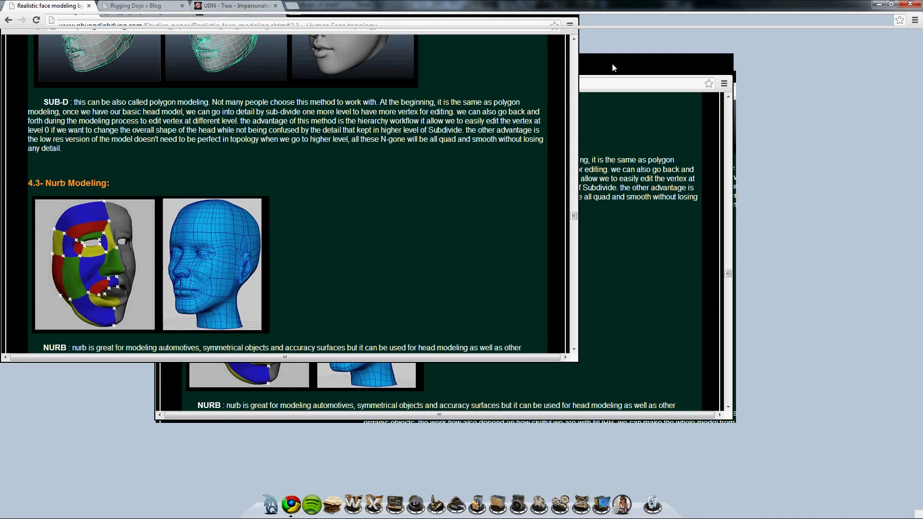
{"action": "left_click_drag", "start_coordinate": [917, 310], "coordinate": [907, 116]}
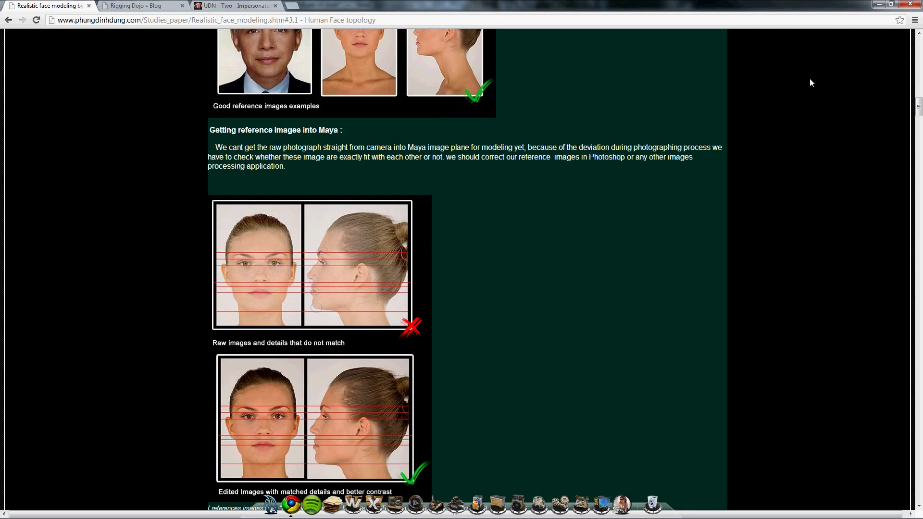
{"action": "left_click", "coordinate": [879, 5]}
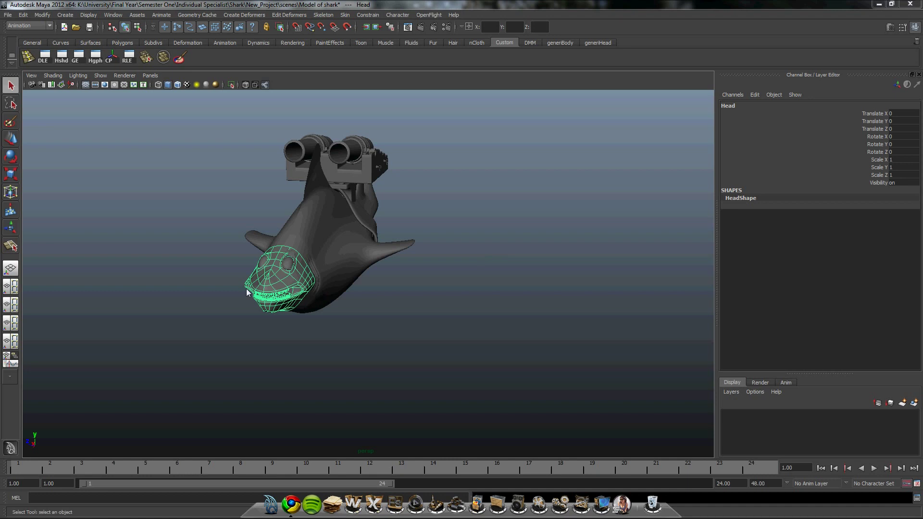
Step: Maximise Chrome and open the Rigging Dojo Pirates rigging interview article
{"action": "left_click_drag", "start_coordinate": [922, 72], "coordinate": [457, 82]}
{"action": "double_click", "coordinate": [457, 83]}
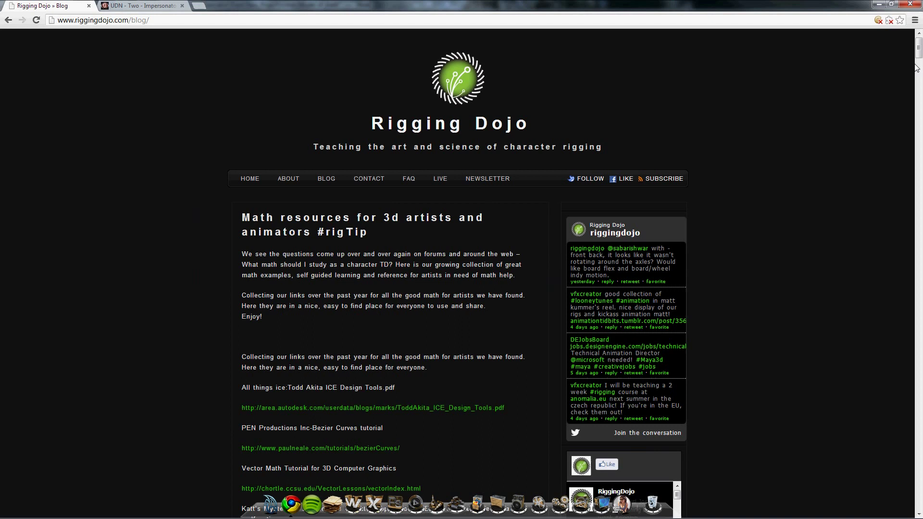
{"action": "left_click_drag", "start_coordinate": [917, 57], "coordinate": [905, 139]}
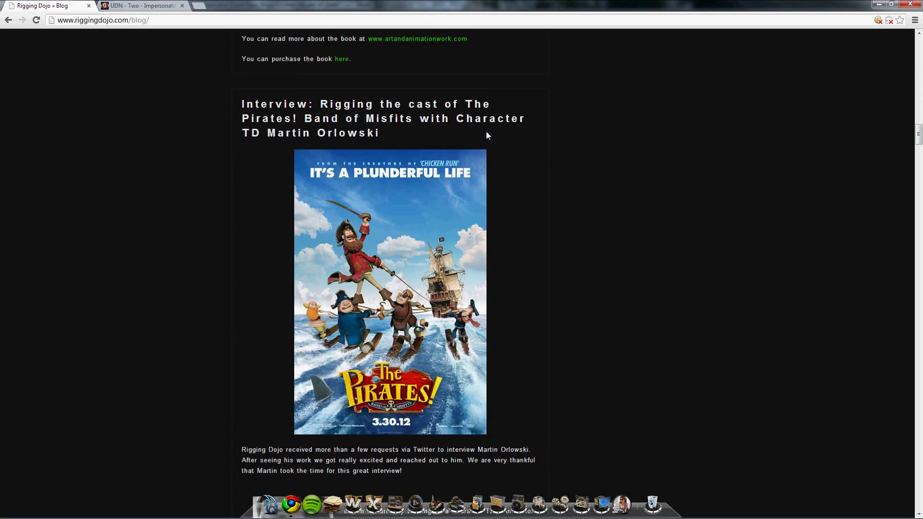
{"action": "left_click", "coordinate": [350, 129]}
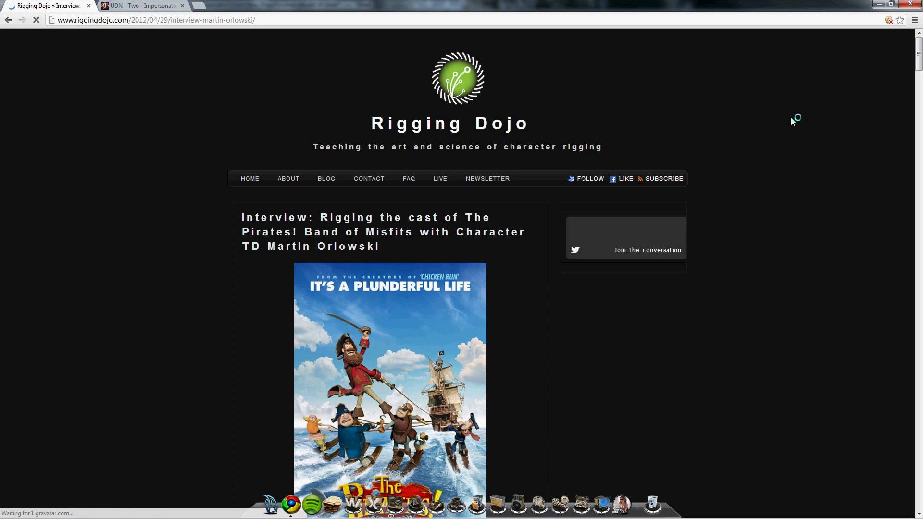
Step: Read through the interview, then switch to the UDN 'Impersonator Head Rigging' tab
{"action": "left_click_drag", "start_coordinate": [914, 62], "coordinate": [913, 89]}
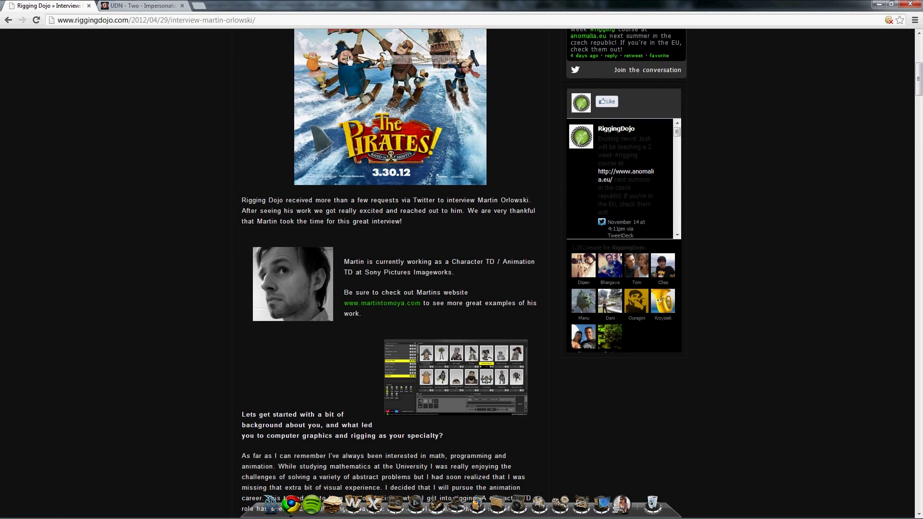
{"action": "left_click_drag", "start_coordinate": [344, 261], "coordinate": [361, 260]}
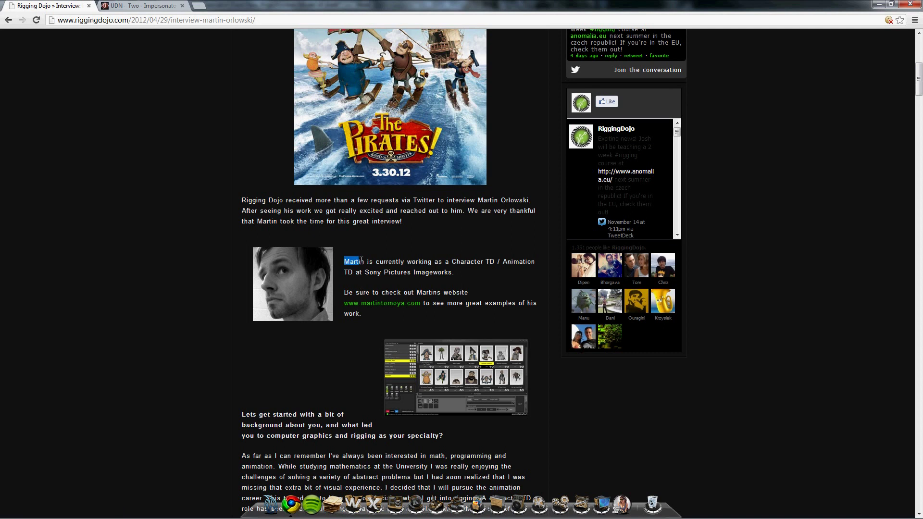
{"action": "scroll", "coordinate": [904, 91], "scroll_direction": "down", "scroll_amount": 20}
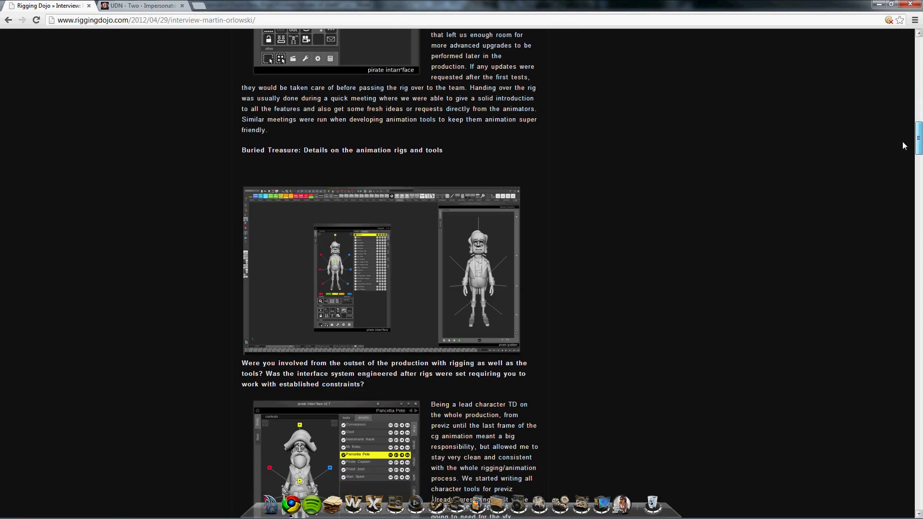
{"action": "left_click_drag", "start_coordinate": [886, 201], "coordinate": [877, 319]}
{"action": "scroll", "coordinate": [876, 321], "scroll_direction": "down", "scroll_amount": 5}
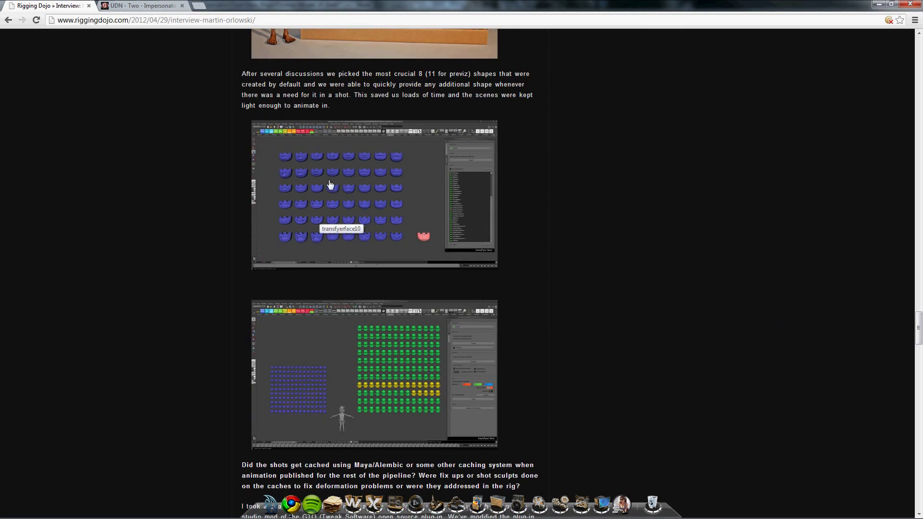
{"action": "scroll", "coordinate": [397, 281], "scroll_direction": "up", "scroll_amount": 3, "text": "ctrl"}
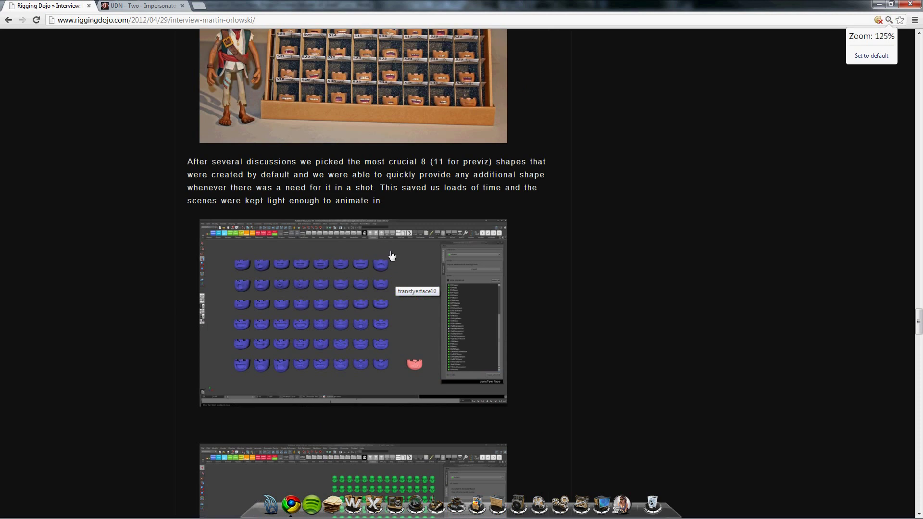
{"action": "scroll", "coordinate": [387, 256], "scroll_direction": "down", "scroll_amount": 8}
{"action": "scroll", "coordinate": [383, 250], "scroll_direction": "down", "scroll_amount": 6}
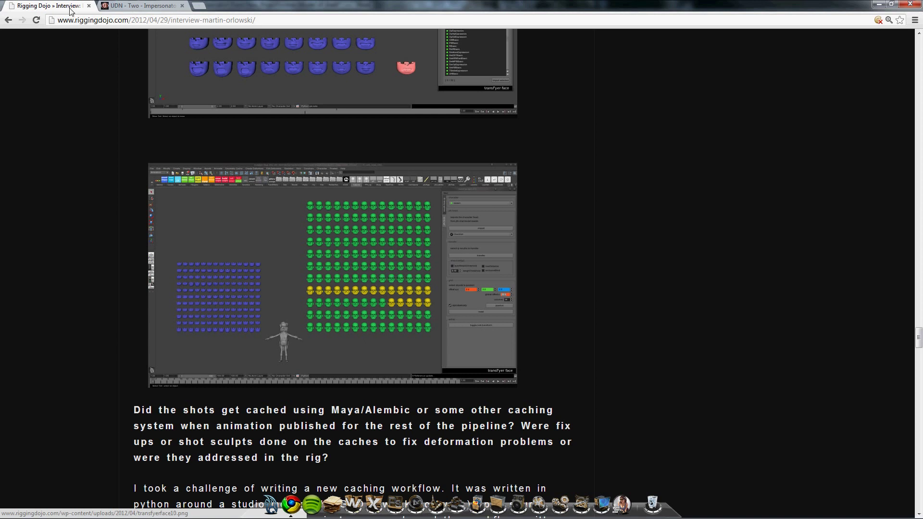
{"action": "left_click", "coordinate": [157, 7]}
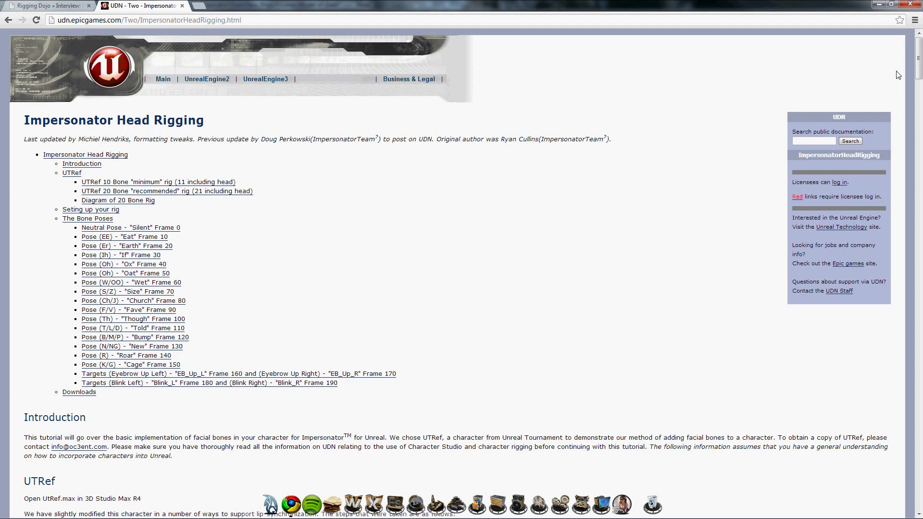
Step: Scroll past the 20-bone rig diagram to The Bone Poses, then bring Word's 'Version 2' report forward
{"action": "left_click_drag", "start_coordinate": [918, 65], "coordinate": [892, 169]}
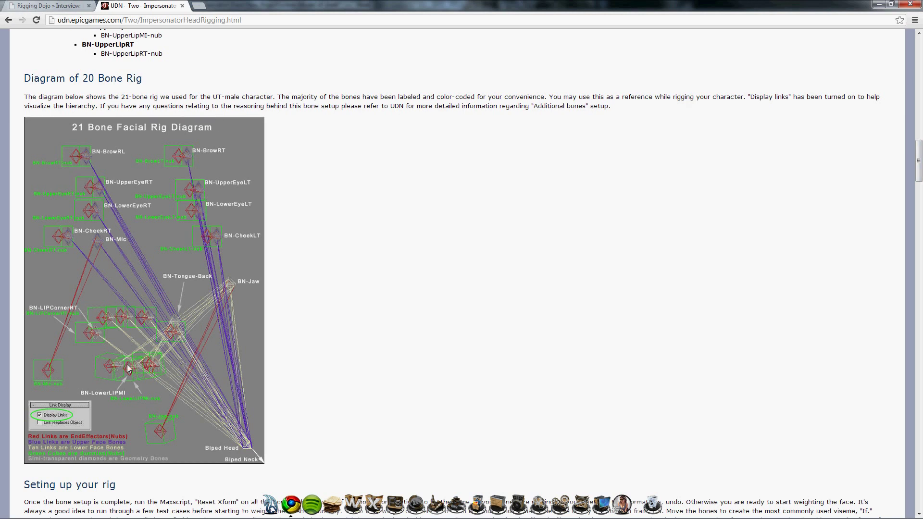
{"action": "left_click_drag", "start_coordinate": [915, 160], "coordinate": [917, 231]}
{"action": "left_click_drag", "start_coordinate": [922, 15], "coordinate": [370, 18]}
Step: Maximise then restore the Word report and scroll to its Figure 2.3 Poses page
{"action": "double_click", "coordinate": [369, 16]}
{"action": "scroll", "coordinate": [405, 14], "scroll_direction": "down", "scroll_amount": 2}
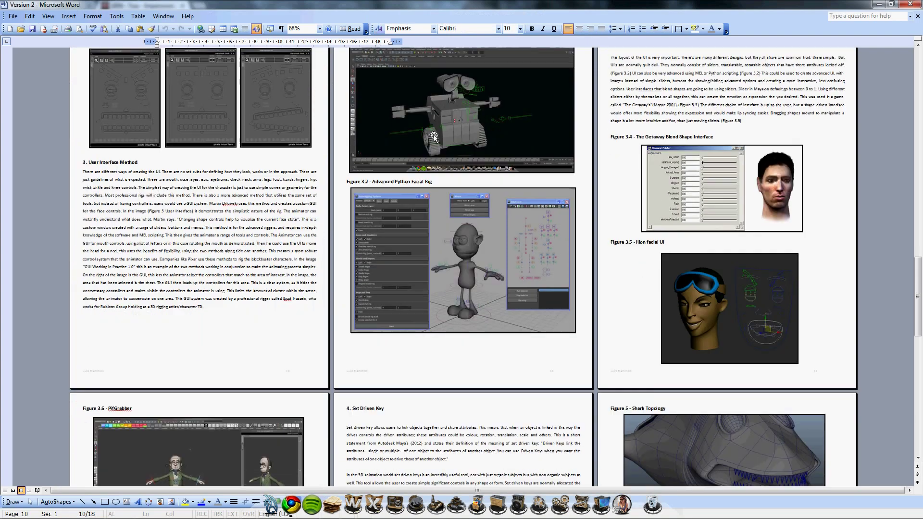
{"action": "double_click", "coordinate": [405, 6]}
{"action": "scroll", "coordinate": [631, 259], "scroll_direction": "down", "scroll_amount": 10}
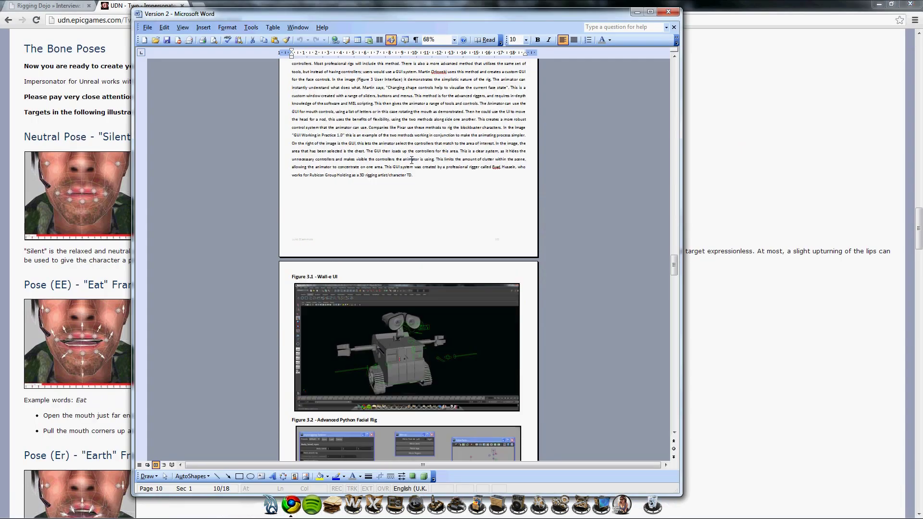
{"action": "left_click_drag", "start_coordinate": [672, 277], "coordinate": [665, 234]}
Step: Highlight the nineteen, fifteen lip-sync and four eye/eyebrow bone pose counts, then close Chrome
{"action": "left_click_drag", "start_coordinate": [370, 14], "coordinate": [922, 63]}
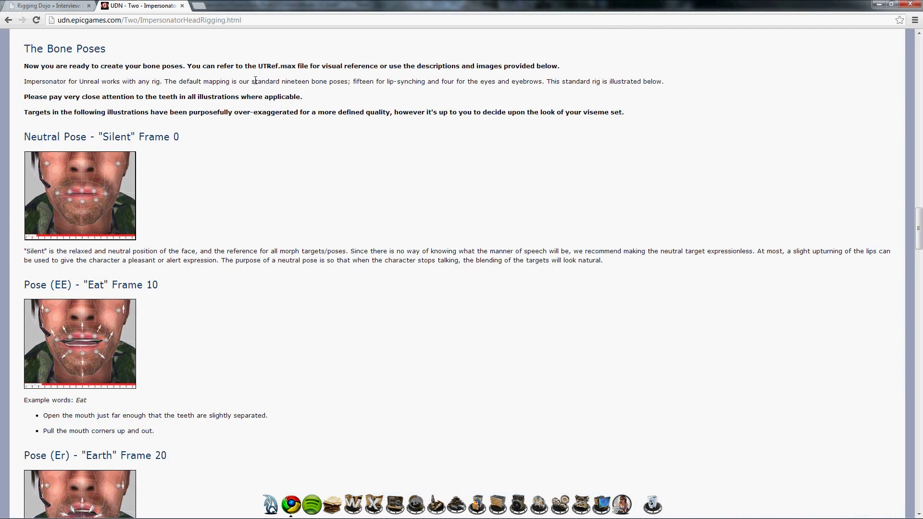
{"action": "left_click_drag", "start_coordinate": [176, 80], "coordinate": [344, 82]}
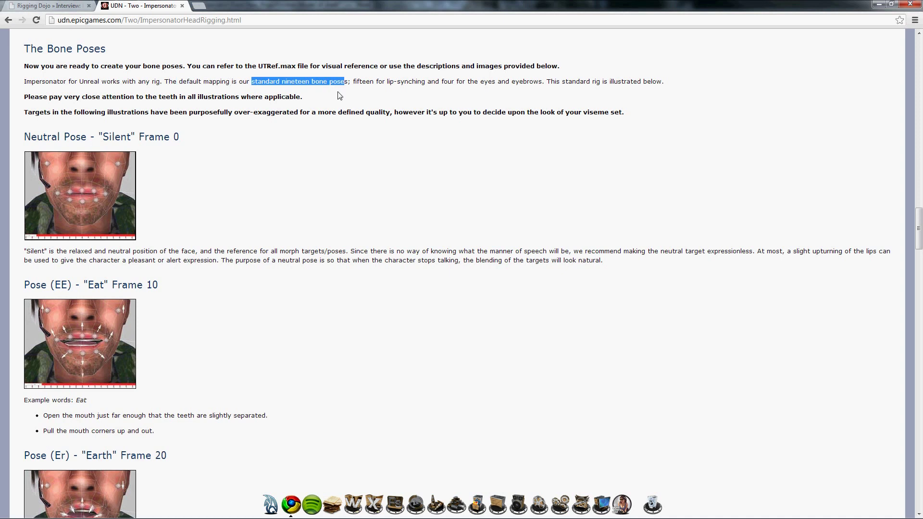
{"action": "left_click", "coordinate": [355, 100]}
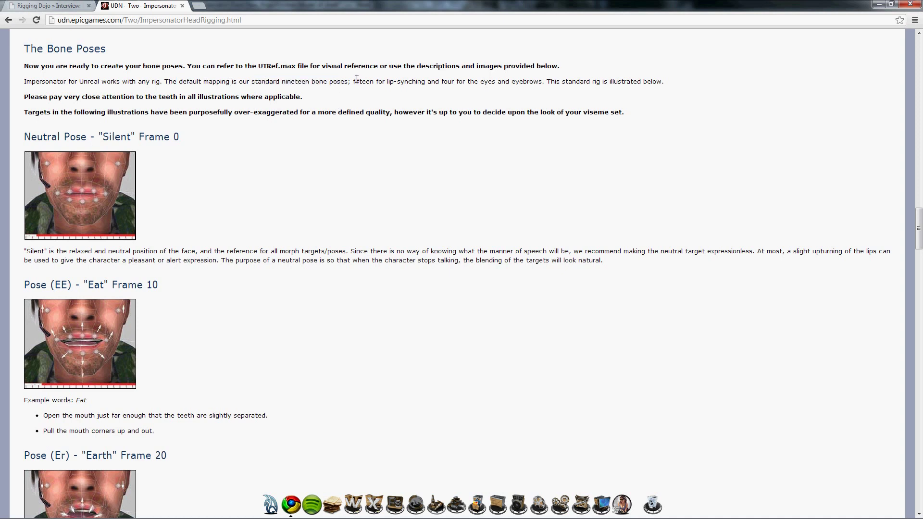
{"action": "left_click_drag", "start_coordinate": [356, 81], "coordinate": [425, 82]}
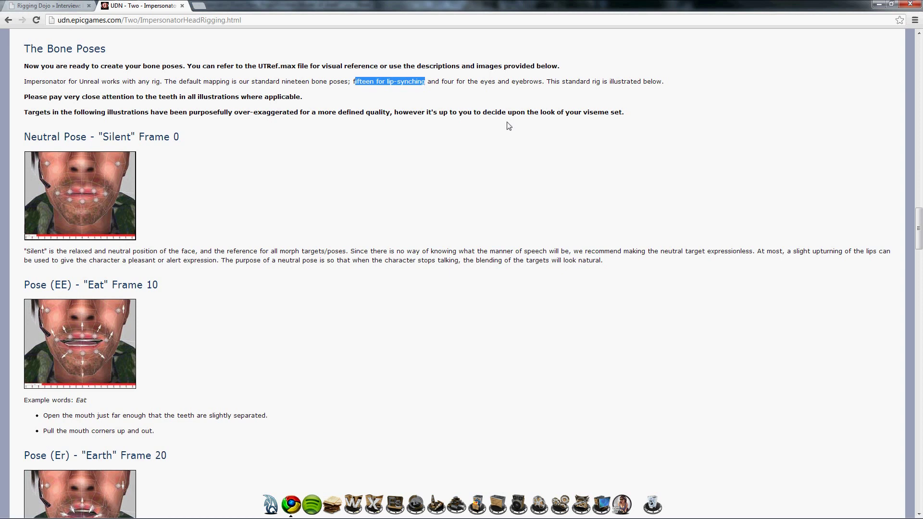
{"action": "left_click_drag", "start_coordinate": [448, 82], "coordinate": [534, 82]}
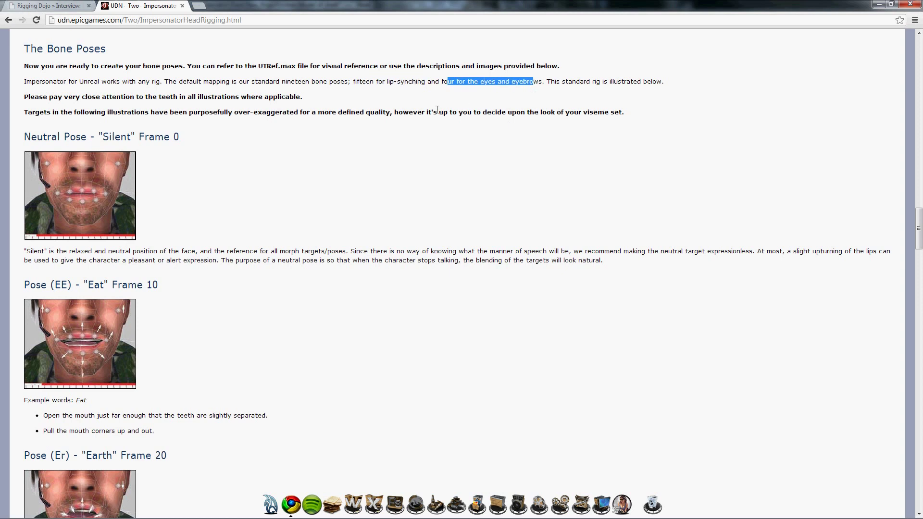
{"action": "left_click", "coordinate": [908, 6]}
Step: Restore the Word report, highlight the Figure 2.3 Church and Eat pose captions, then drag it off screen
{"action": "left_click_drag", "start_coordinate": [922, 4], "coordinate": [446, 4]}
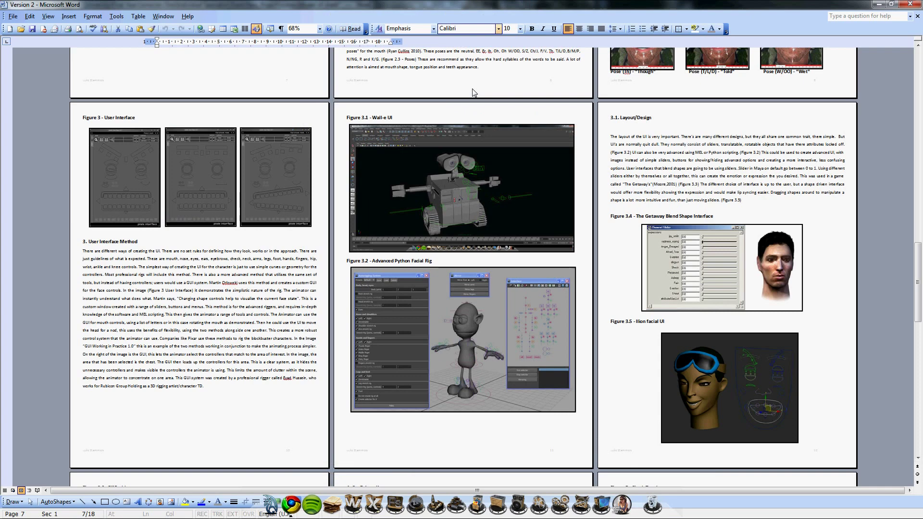
{"action": "double_click", "coordinate": [518, 7]}
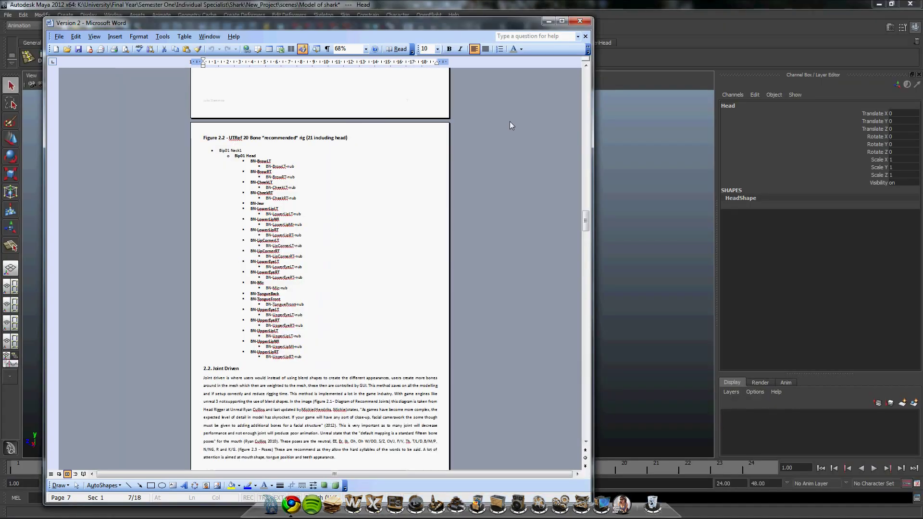
{"action": "mouse_move", "coordinate": [583, 228]}
{"action": "left_mouse_down"}
{"action": "mouse_move", "coordinate": [583, 213]}
{"action": "mouse_move", "coordinate": [578, 246]}
{"action": "left_mouse_up"}
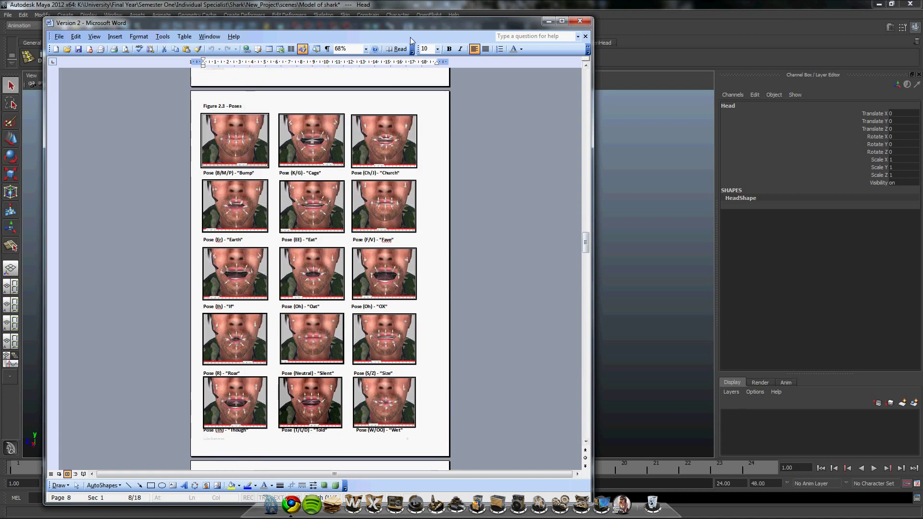
{"action": "left_click_drag", "start_coordinate": [410, 23], "coordinate": [458, 12]}
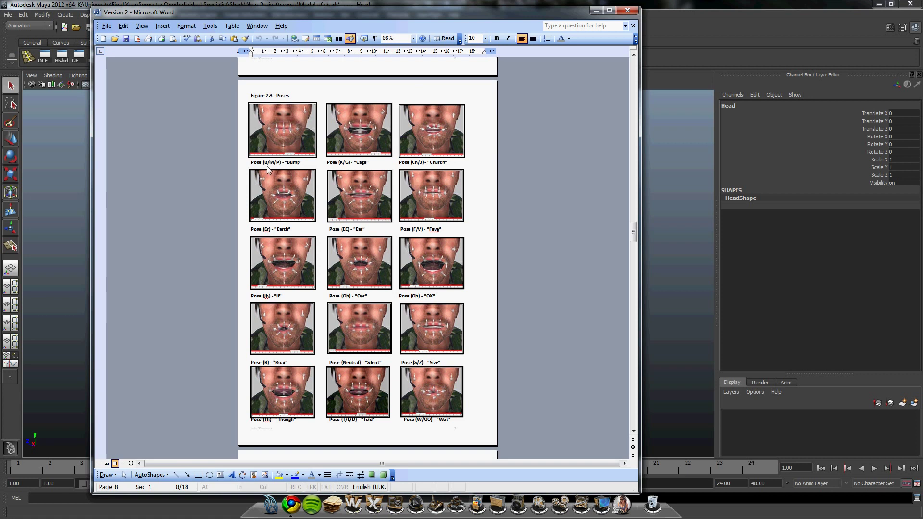
{"action": "left_click_drag", "start_coordinate": [251, 162], "coordinate": [273, 162]}
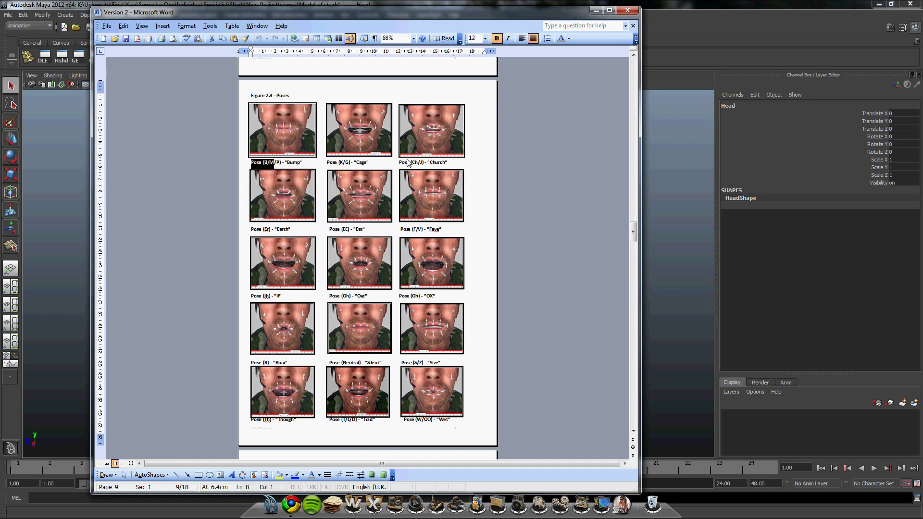
{"action": "left_click_drag", "start_coordinate": [412, 163], "coordinate": [417, 162]}
{"action": "left_click_drag", "start_coordinate": [342, 230], "coordinate": [346, 230]}
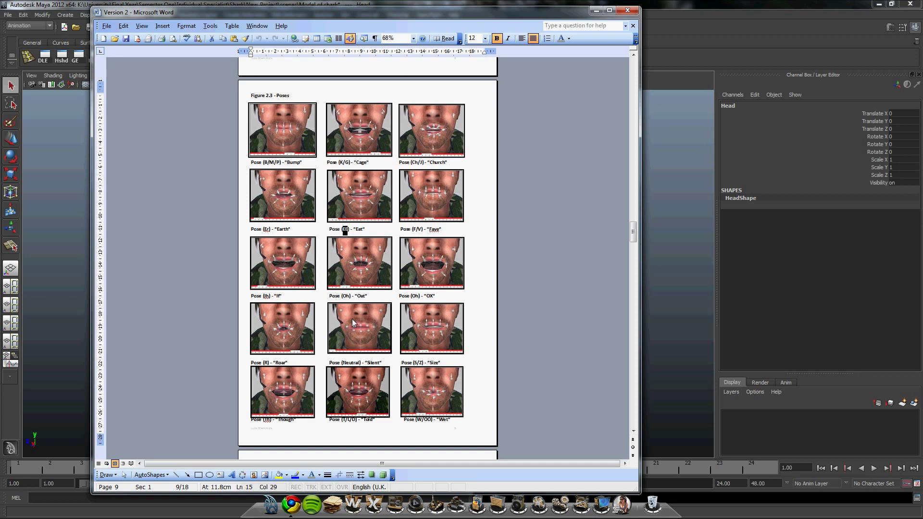
{"action": "left_click_drag", "start_coordinate": [464, 13], "coordinate": [922, 10]}
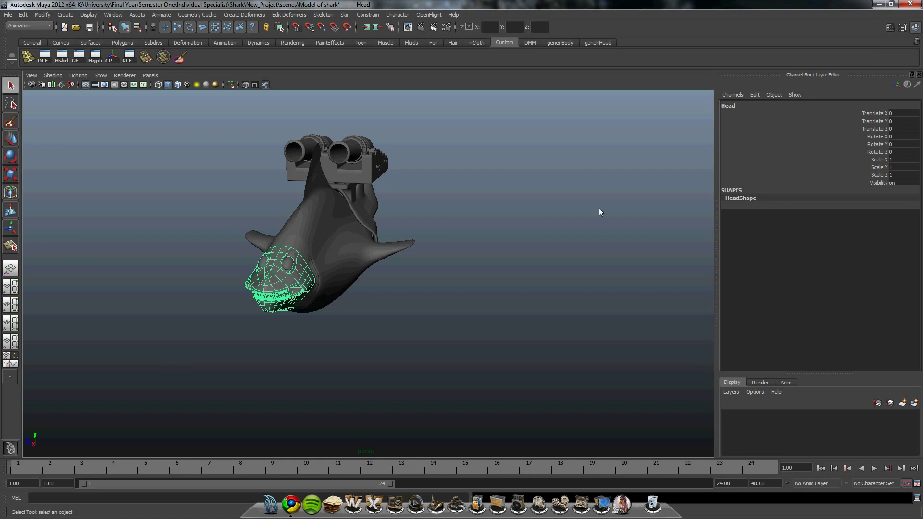
Step: Hide the Channel Box and duplicate the Head mesh, moving the copy beside the shark body
{"action": "left_click", "coordinate": [916, 28]}
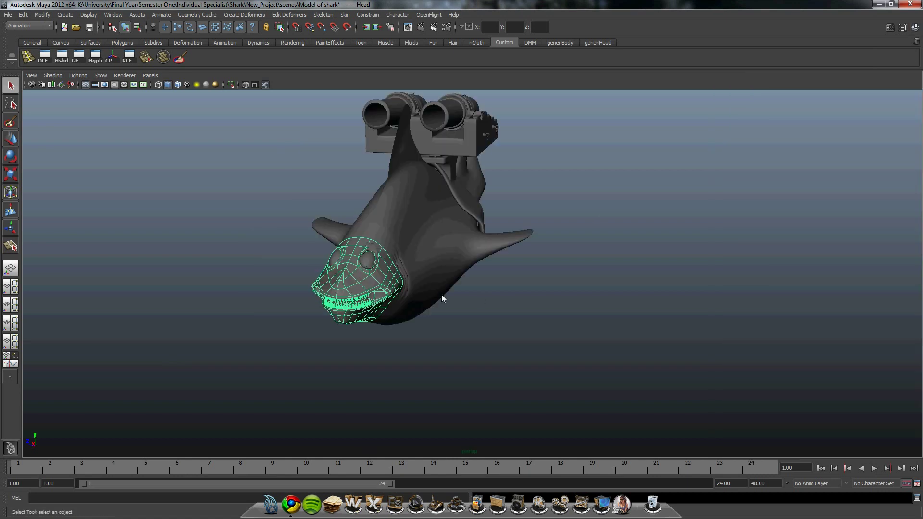
{"action": "key", "text": "ctrl+d"}
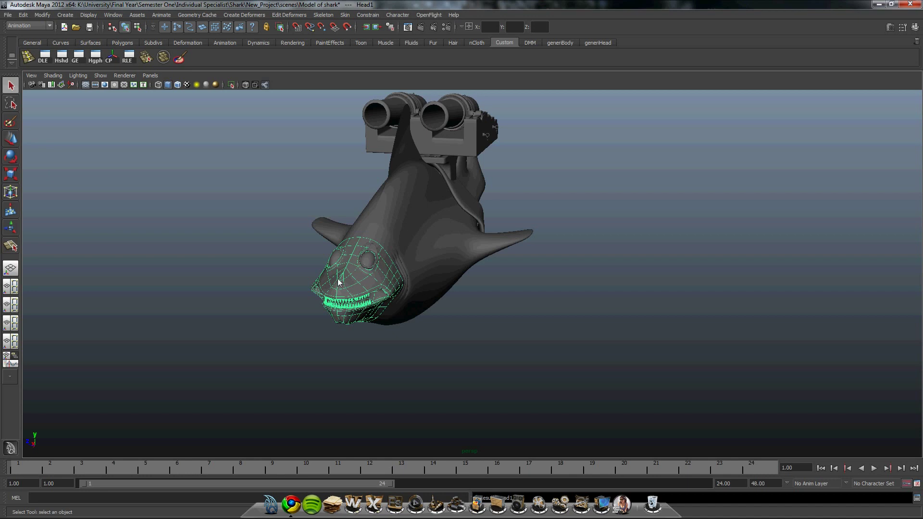
{"action": "key", "text": "w"}
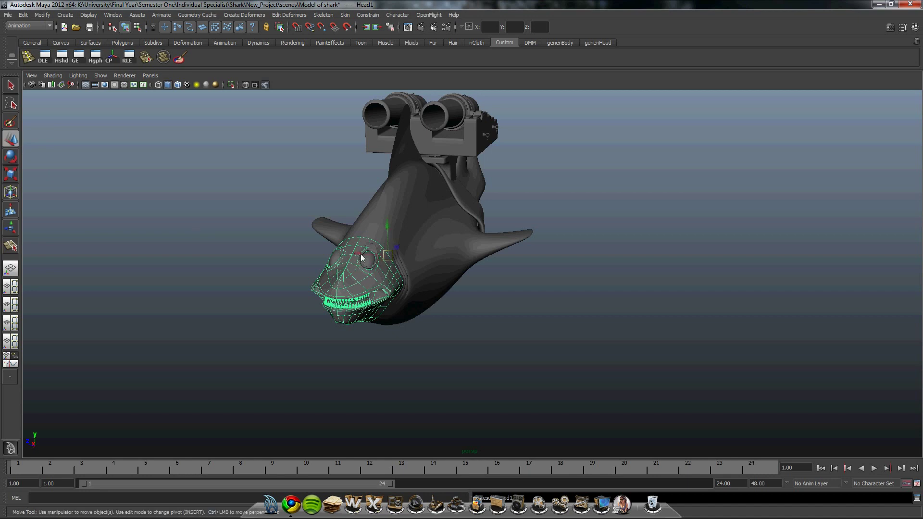
{"action": "mouse_move", "coordinate": [362, 258]}
{"action": "left_mouse_down"}
{"action": "mouse_move", "coordinate": [598, 274]}
{"action": "mouse_move", "coordinate": [601, 282]}
{"action": "mouse_move", "coordinate": [632, 177]}
{"action": "mouse_move", "coordinate": [639, 56]}
{"action": "mouse_move", "coordinate": [640, 67]}
{"action": "left_mouse_up"}
{"action": "key", "text": "ctrl+d"}
{"action": "key", "text": "ctrl+d"}
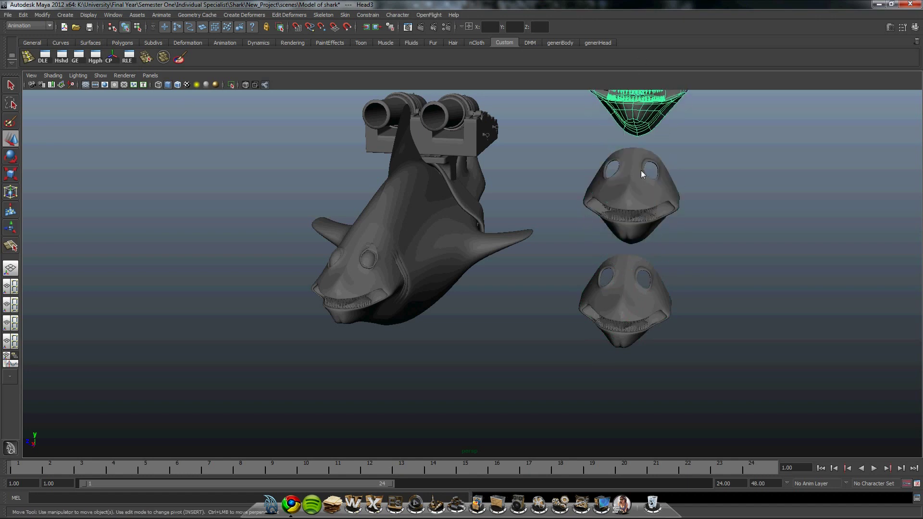
Step: Duplicate the three-head column with Ctrl+D and offset the copies into four columns
{"action": "left_click", "coordinate": [641, 172], "text": "shift"}
{"action": "left_click", "coordinate": [634, 271], "text": "shift"}
{"action": "scroll", "coordinate": [557, 303], "scroll_direction": "down", "scroll_amount": 3}
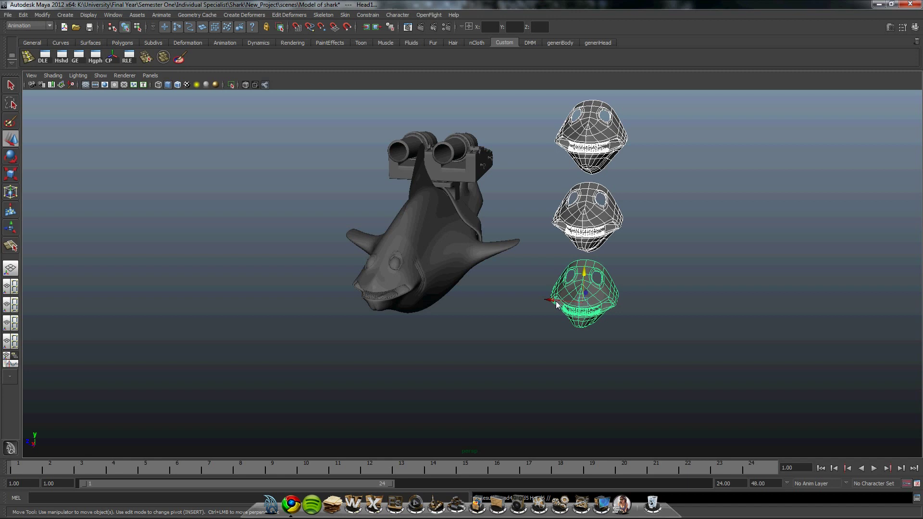
{"action": "key", "text": "ctrl+d"}
{"action": "left_click_drag", "start_coordinate": [556, 305], "coordinate": [811, 319]}
{"action": "key", "text": "ctrl+d"}
{"action": "scroll", "coordinate": [707, 304], "scroll_direction": "down", "scroll_amount": 2}
{"action": "middle_click_drag", "start_coordinate": [711, 303], "coordinate": [635, 294], "text": "alt"}
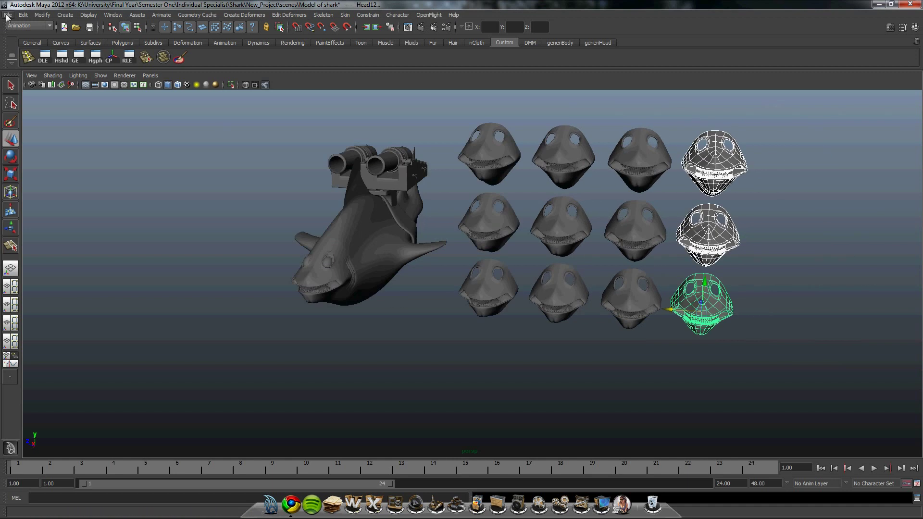
Step: Orbit and pan around the finished twelve-head grid to inspect it beside the shark
{"action": "mouse_move", "coordinate": [461, 221]}
{"action": "left_mouse_down", "text": "alt"}
{"action": "mouse_move", "coordinate": [470, 224]}
{"action": "mouse_move", "coordinate": [451, 229]}
{"action": "left_mouse_up", "text": "alt"}
{"action": "scroll", "coordinate": [430, 238], "scroll_direction": "up", "scroll_amount": 4}
{"action": "middle_click_drag", "start_coordinate": [449, 224], "coordinate": [434, 249], "text": "alt"}
{"action": "left_click", "coordinate": [423, 228]}
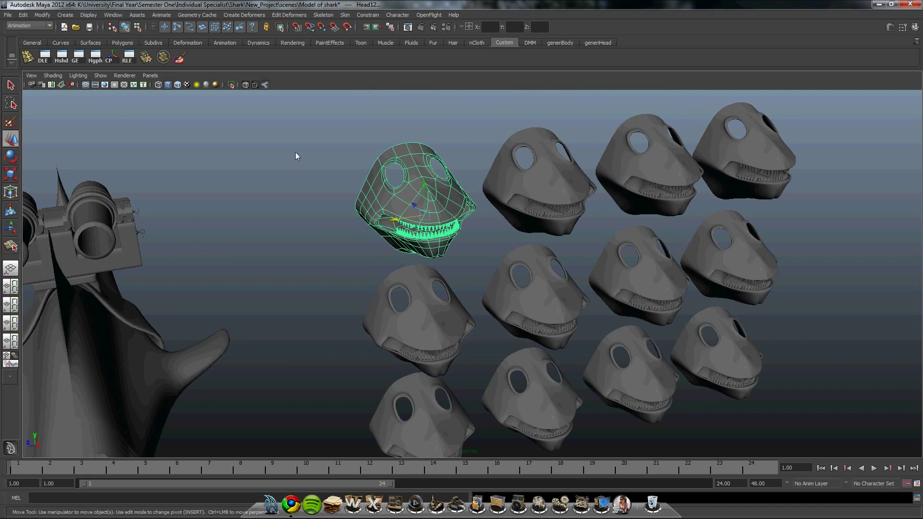
{"action": "left_click", "coordinate": [39, 15]}
{"action": "mouse_move", "coordinate": [24, 16]}
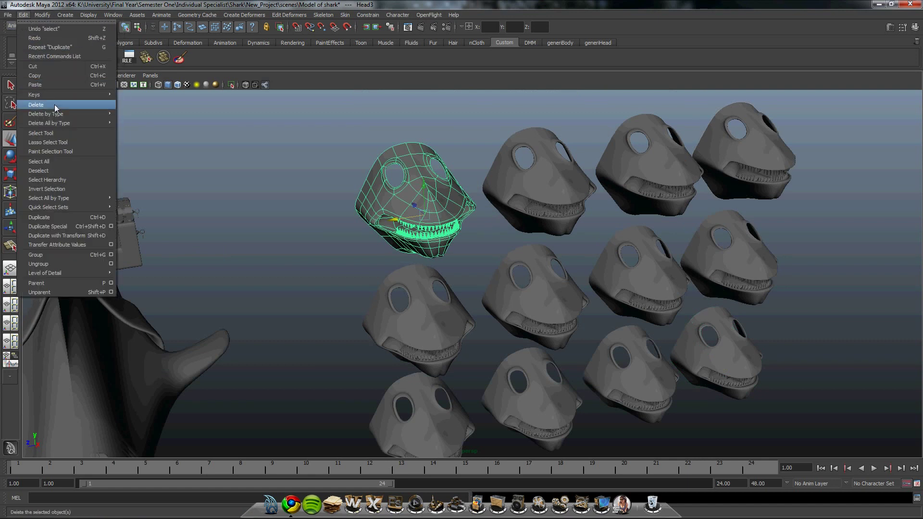
{"action": "left_click", "coordinate": [24, 15]}
{"action": "left_click_drag", "start_coordinate": [365, 242], "coordinate": [405, 217], "text": "alt"}
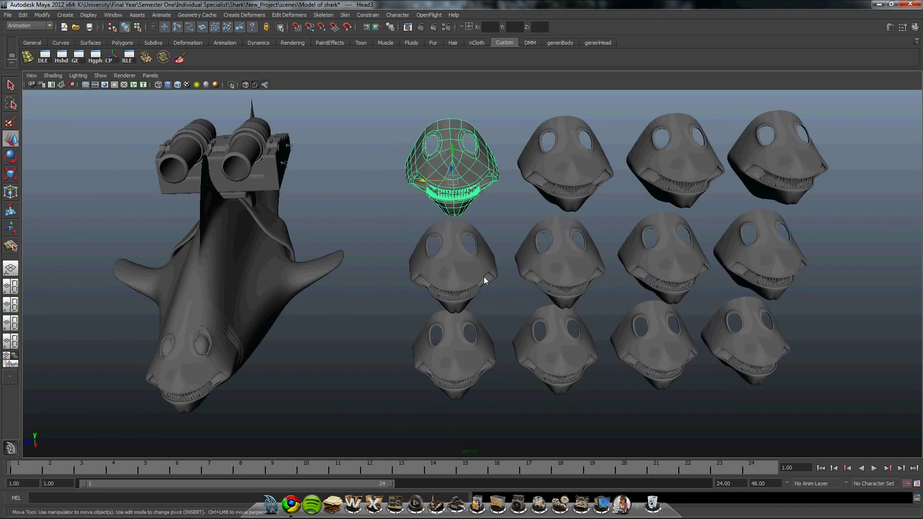
{"action": "left_click", "coordinate": [226, 367]}
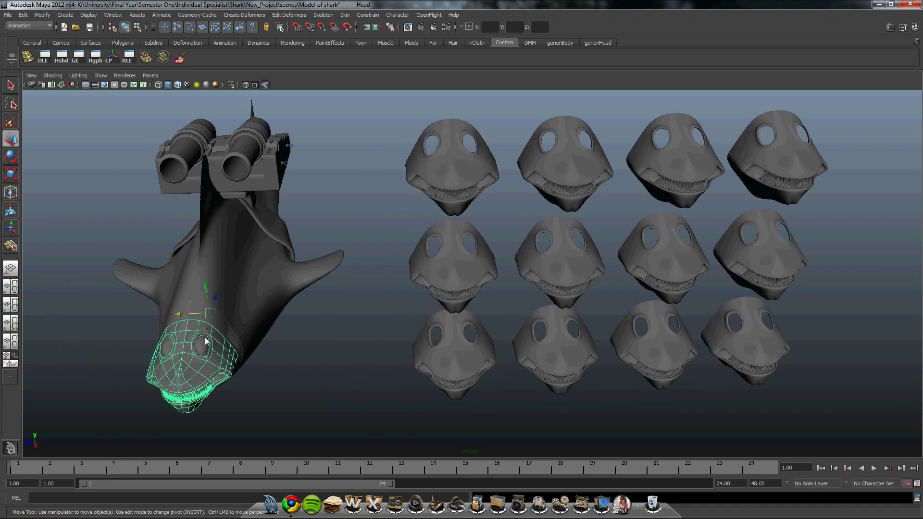
{"action": "left_click", "coordinate": [366, 290]}
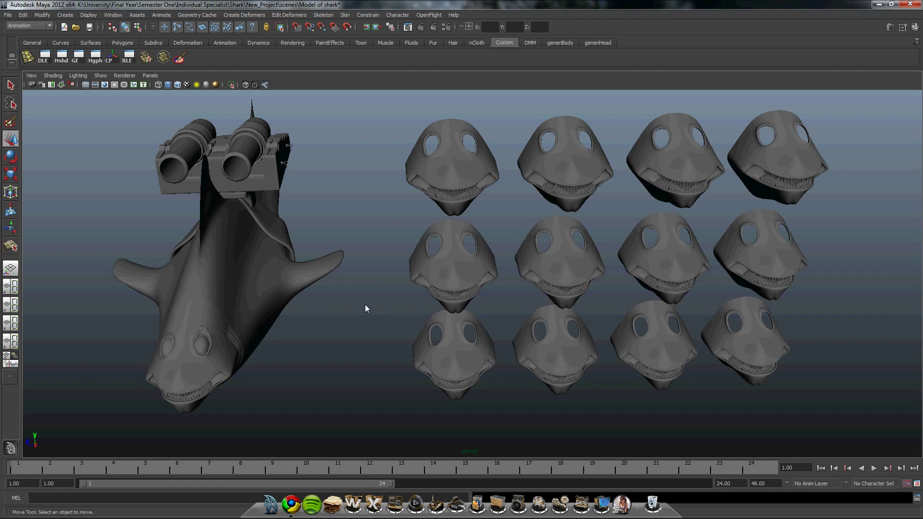
{"action": "left_click_drag", "start_coordinate": [364, 305], "coordinate": [342, 326], "text": "alt"}
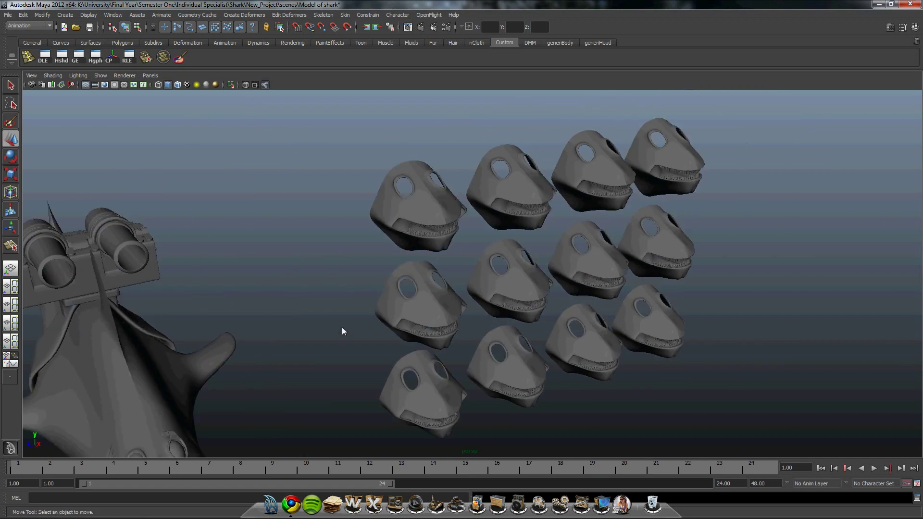
{"action": "left_click", "coordinate": [417, 221]}
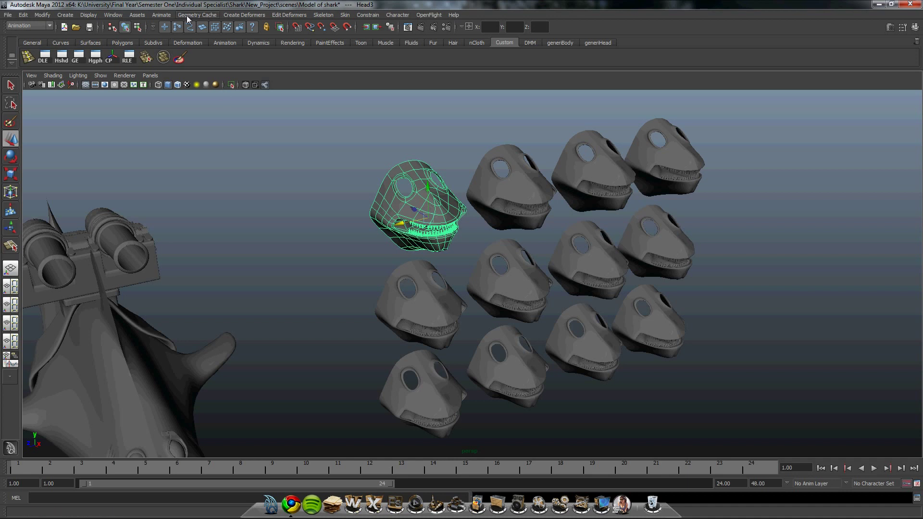
{"action": "left_click", "coordinate": [256, 16]}
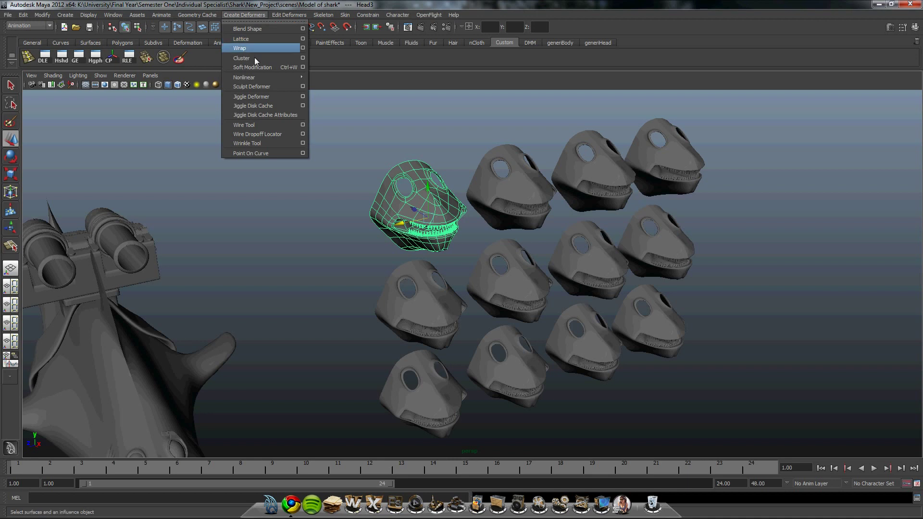
{"action": "left_click", "coordinate": [246, 17]}
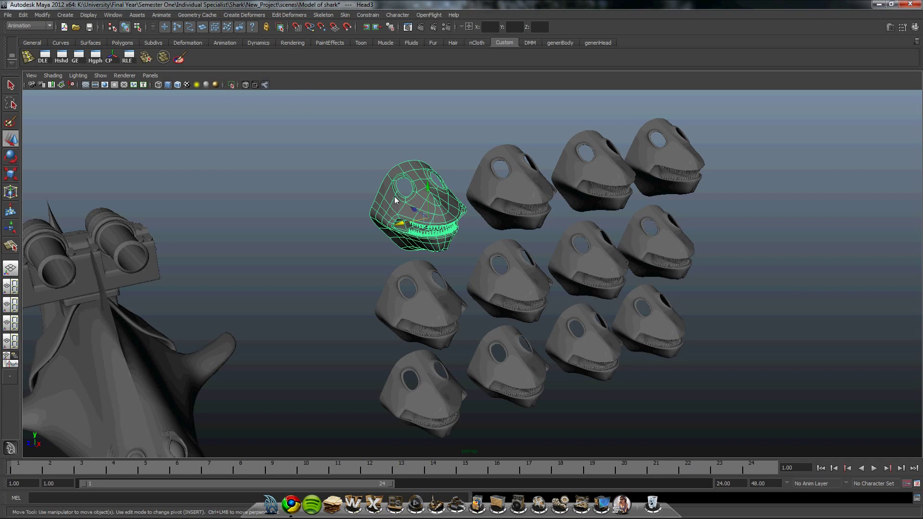
{"action": "right_click_drag", "start_coordinate": [409, 197], "coordinate": [450, 185]}
{"action": "left_click", "coordinate": [339, 214]}
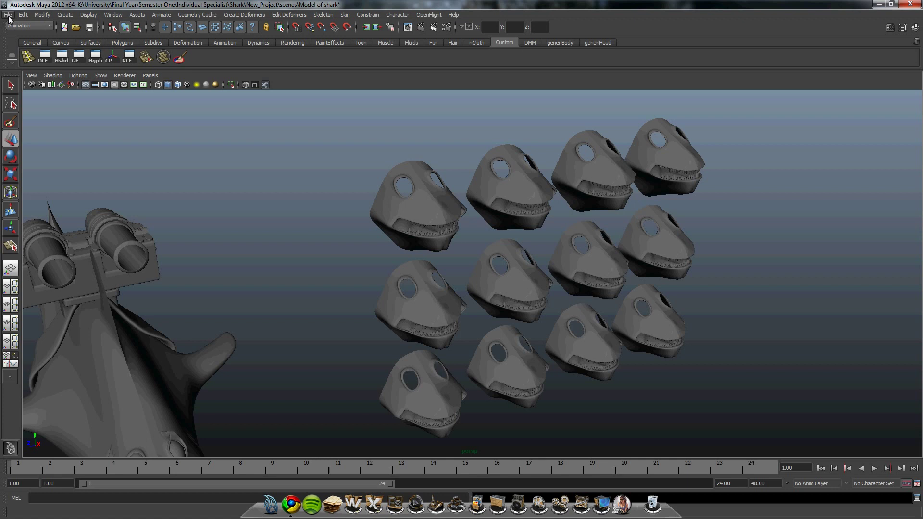
{"action": "left_click_drag", "start_coordinate": [286, 263], "coordinate": [379, 272], "text": "alt"}
{"action": "middle_click_drag", "start_coordinate": [379, 272], "coordinate": [411, 260], "text": "alt"}
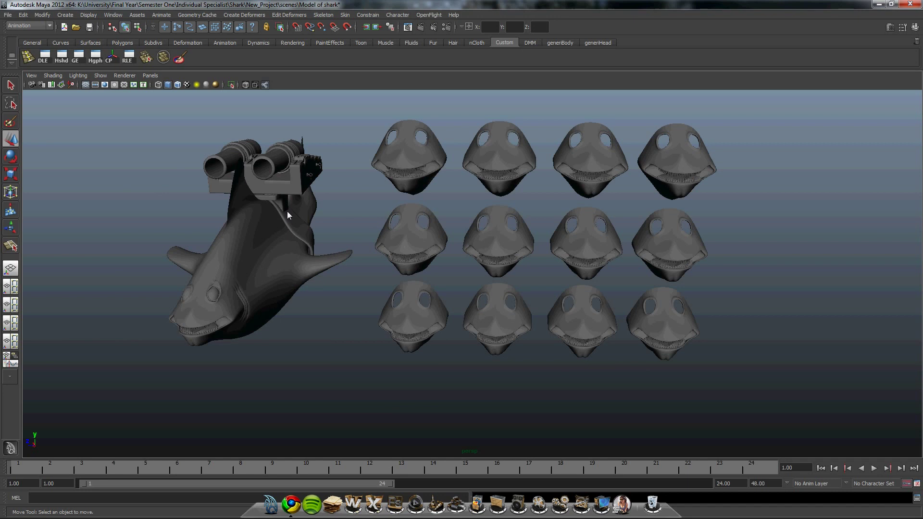
Step: Open shark.mb through File > Open Scene, dismissing the save-changes prompt
{"action": "left_click", "coordinate": [8, 14]}
{"action": "left_click", "coordinate": [21, 36]}
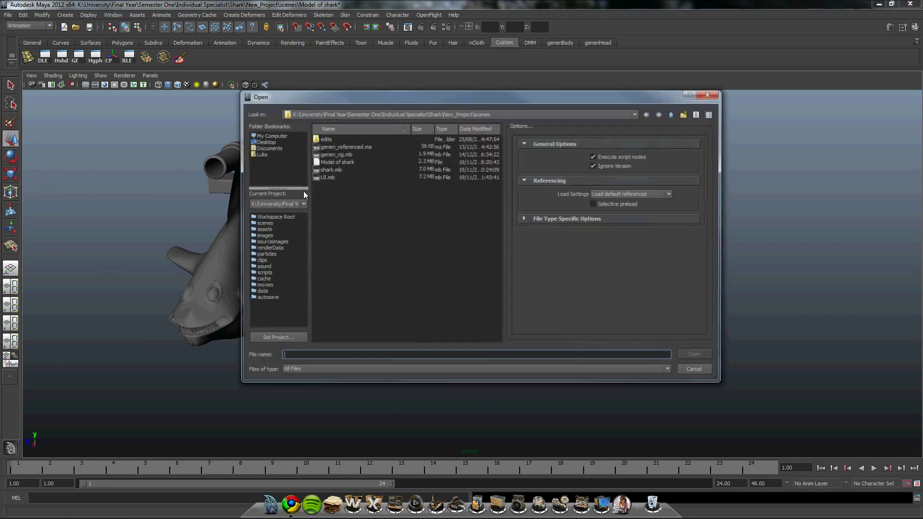
{"action": "double_click", "coordinate": [326, 169]}
{"action": "left_click", "coordinate": [471, 273]}
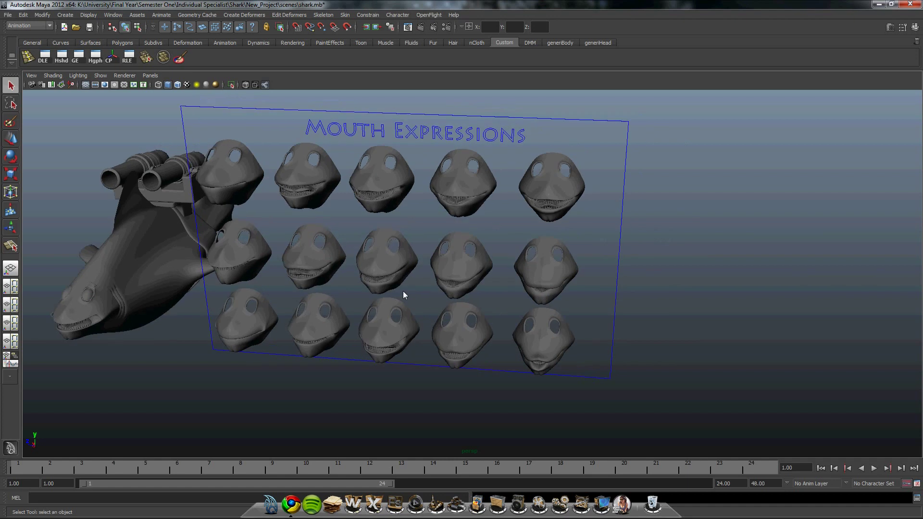
Step: Orbit, zoom and pan to face the Mouth Expressions board alongside the shark
{"action": "left_click_drag", "start_coordinate": [403, 291], "coordinate": [417, 280], "text": "alt"}
{"action": "right_click_drag", "start_coordinate": [396, 299], "coordinate": [405, 295], "text": "alt"}
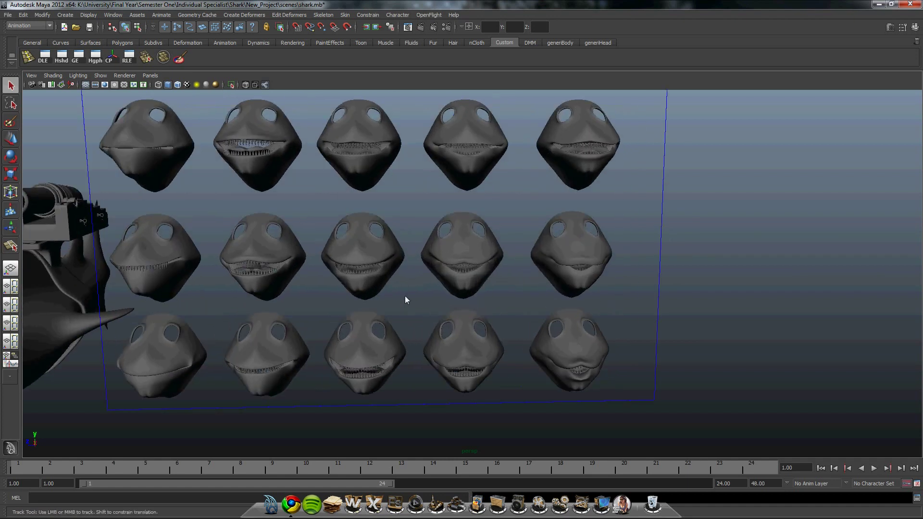
{"action": "middle_click_drag", "start_coordinate": [404, 295], "coordinate": [459, 315], "text": "alt"}
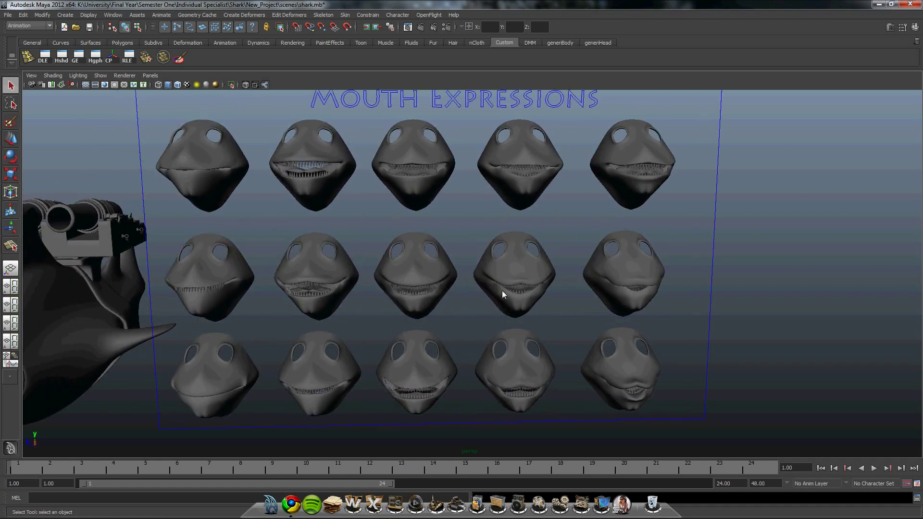
{"action": "left_click_drag", "start_coordinate": [497, 290], "coordinate": [307, 197], "text": "alt"}
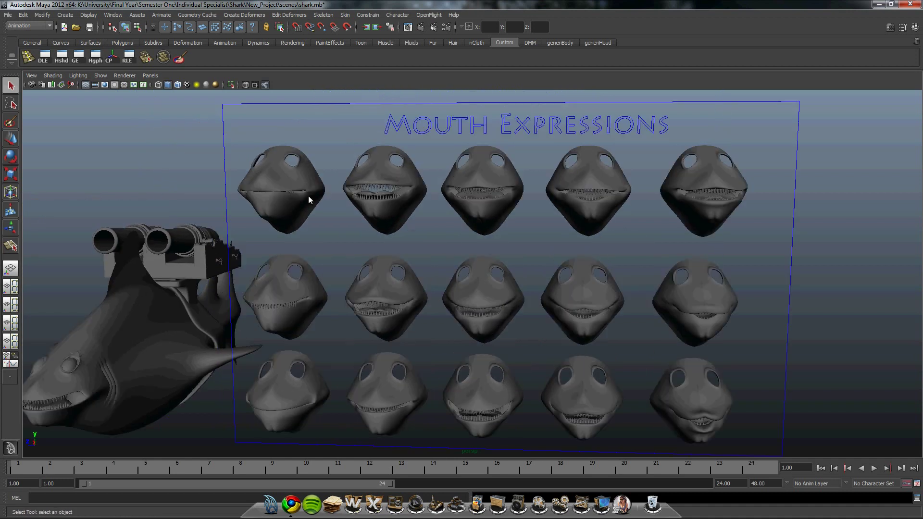
Step: Shift-select all fifteen expression heads, then the shark's head last
{"action": "left_click", "coordinate": [383, 178], "text": "shift"}
{"action": "left_click", "coordinate": [486, 185], "text": "shift"}
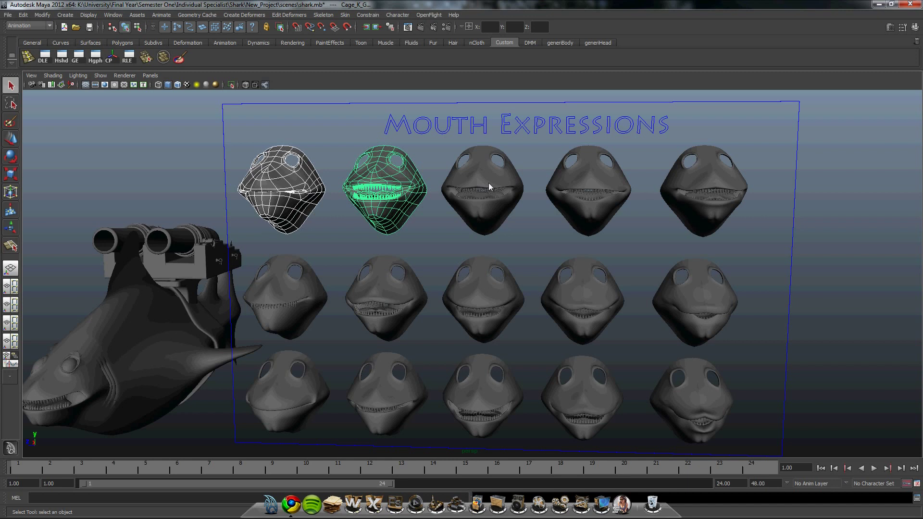
{"action": "left_click", "coordinate": [625, 179], "text": "shift"}
{"action": "left_click", "coordinate": [702, 190], "text": "shift"}
{"action": "left_click", "coordinate": [290, 288], "text": "shift"}
{"action": "left_click", "coordinate": [384, 293], "text": "shift"}
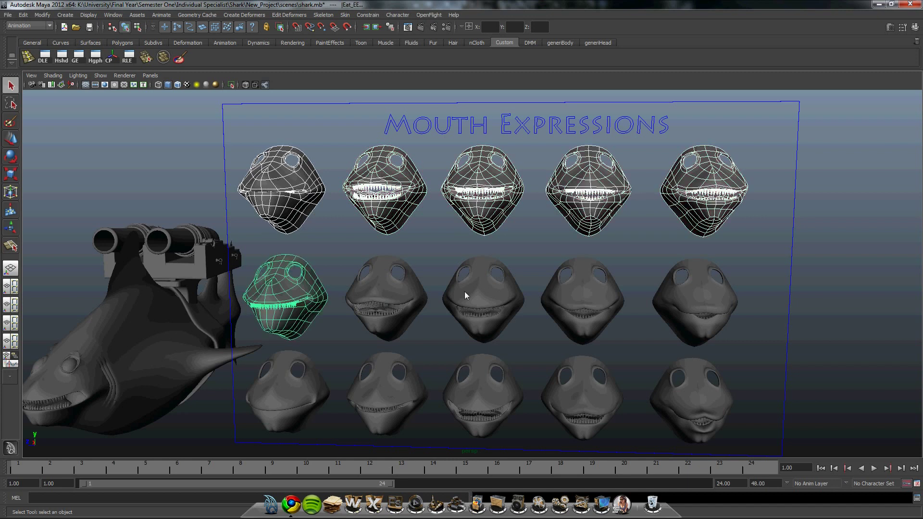
{"action": "left_click", "coordinate": [471, 293], "text": "shift"}
{"action": "left_click", "coordinate": [674, 292], "text": "shift"}
{"action": "left_click", "coordinate": [292, 391], "text": "shift"}
{"action": "left_click", "coordinate": [381, 391], "text": "shift"}
{"action": "left_click", "coordinate": [481, 394], "text": "shift"}
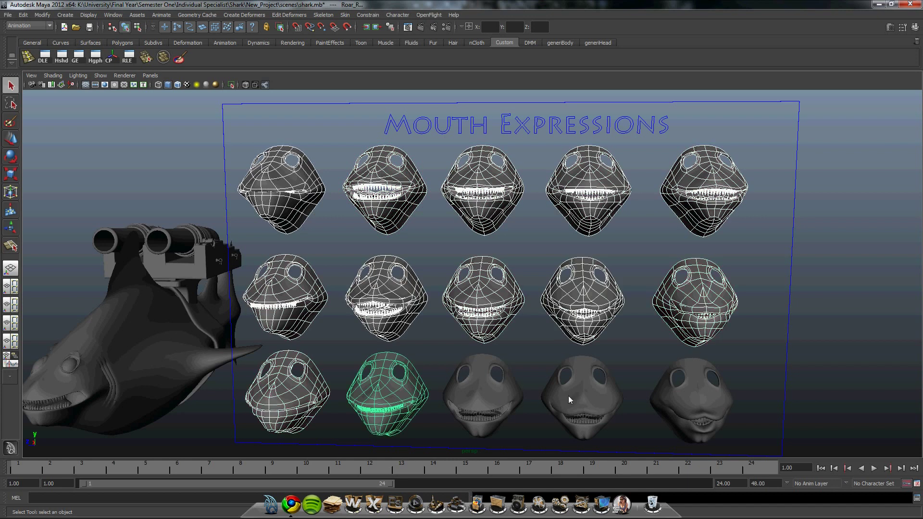
{"action": "left_click", "coordinate": [572, 396], "text": "shift"}
{"action": "left_click", "coordinate": [687, 396], "text": "shift"}
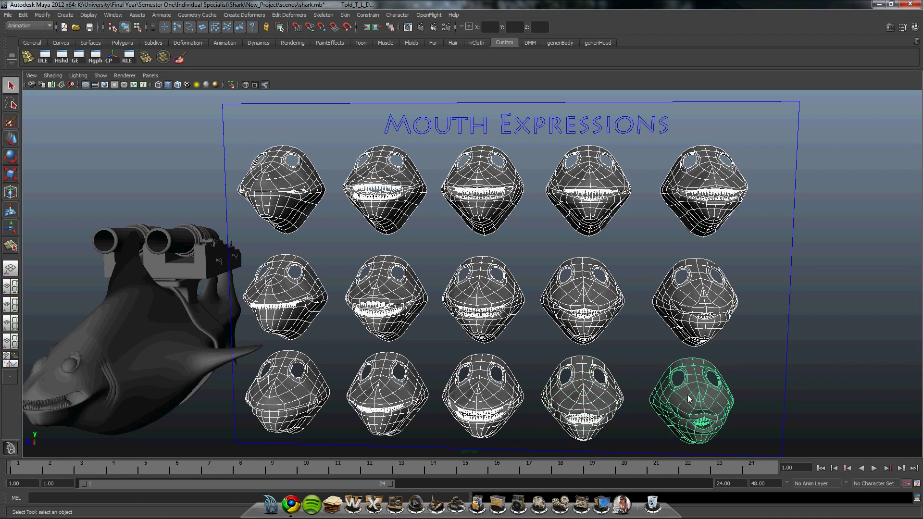
{"action": "left_click", "coordinate": [682, 396], "text": "shift"}
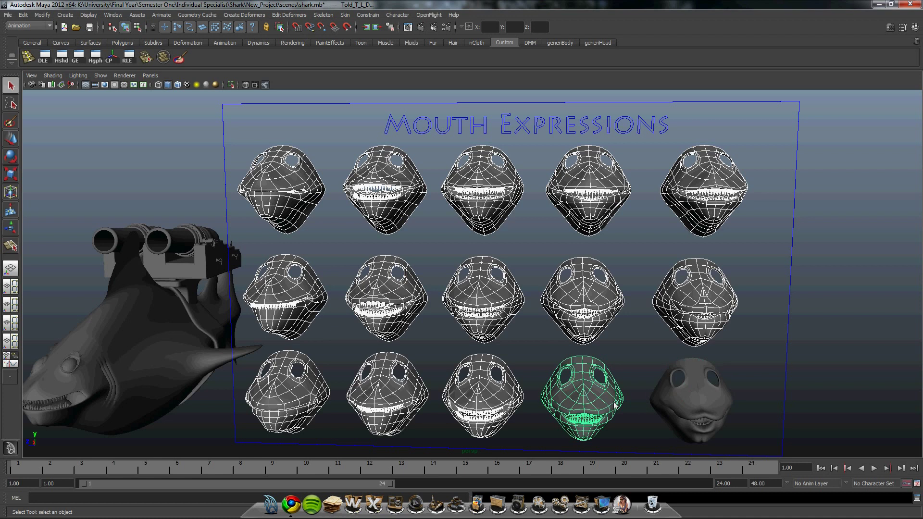
{"action": "key", "text": "ctrl+z"}
{"action": "left_click", "coordinate": [53, 383], "text": "shift"}
{"action": "middle_click_drag", "start_coordinate": [167, 310], "coordinate": [321, 313], "text": "alt"}
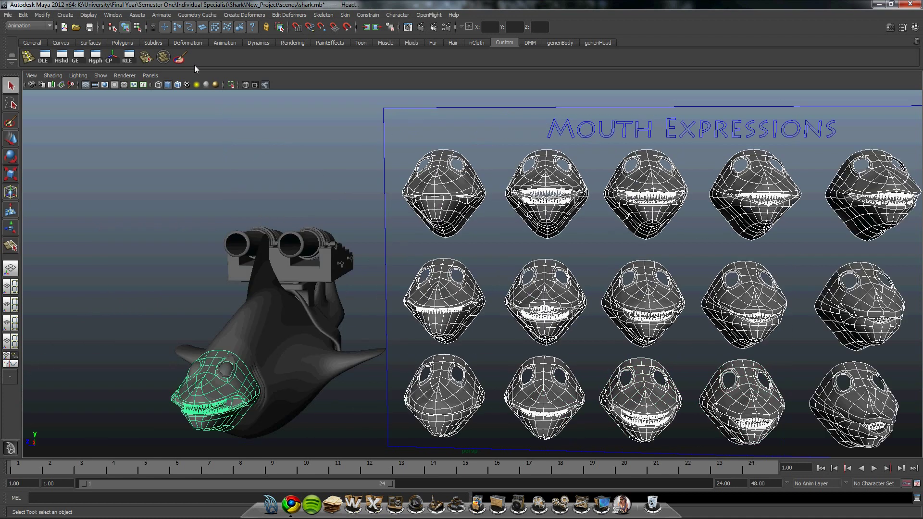
Step: Create blendShape1 from the selection in the Blend Shape editor
{"action": "left_click", "coordinate": [113, 15]}
{"action": "mouse_move", "coordinate": [134, 47]}
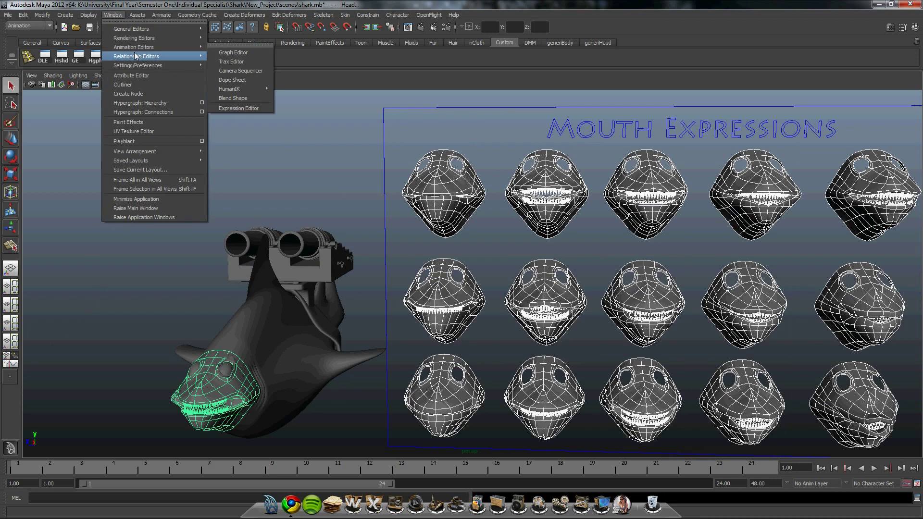
{"action": "left_click", "coordinate": [243, 99]}
{"action": "left_click", "coordinate": [103, 72]}
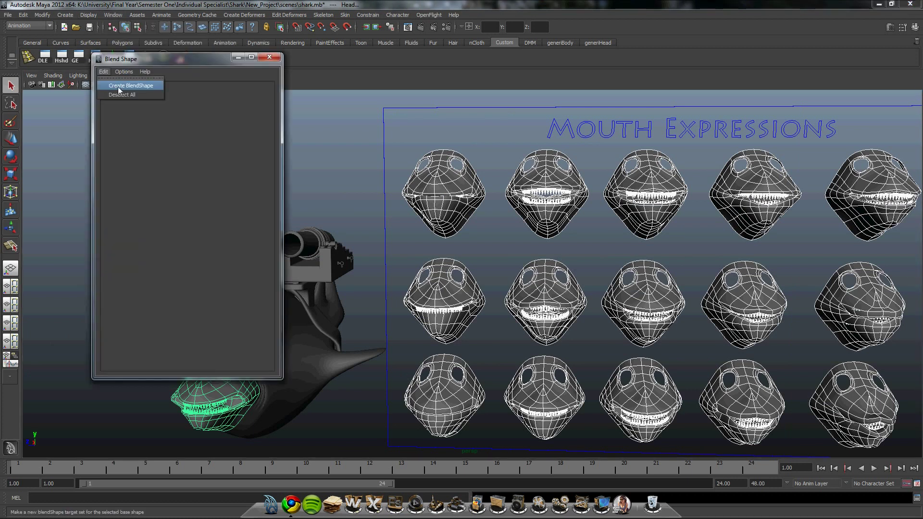
{"action": "left_click", "coordinate": [120, 85]}
Step: Widen the editor and test the If_Ih and Eat_EE target sliders on the shark's head
{"action": "left_click_drag", "start_coordinate": [285, 191], "coordinate": [650, 213]}
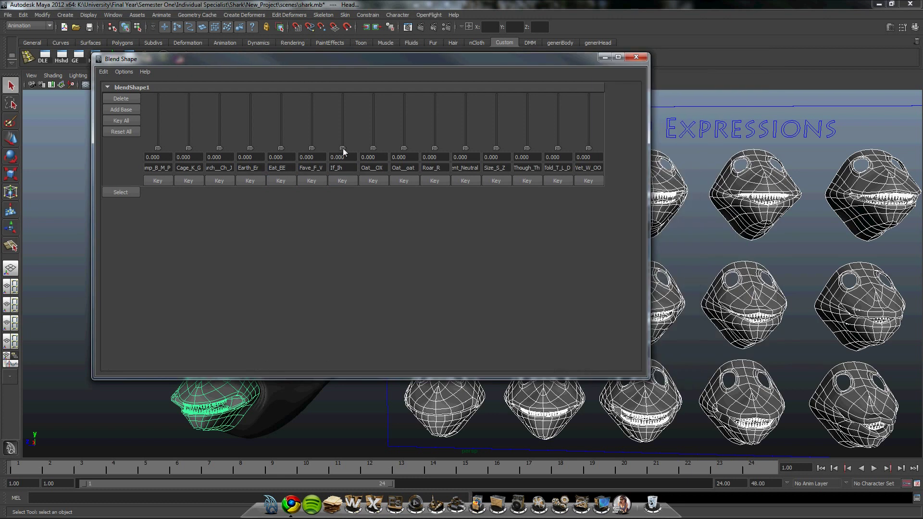
{"action": "mouse_move", "coordinate": [342, 148]}
{"action": "left_mouse_down"}
{"action": "mouse_move", "coordinate": [339, 102]}
{"action": "mouse_move", "coordinate": [335, 157]}
{"action": "left_mouse_up"}
{"action": "left_click_drag", "start_coordinate": [281, 149], "coordinate": [281, 183]}
{"action": "left_click_drag", "start_coordinate": [399, 61], "coordinate": [586, 49]}
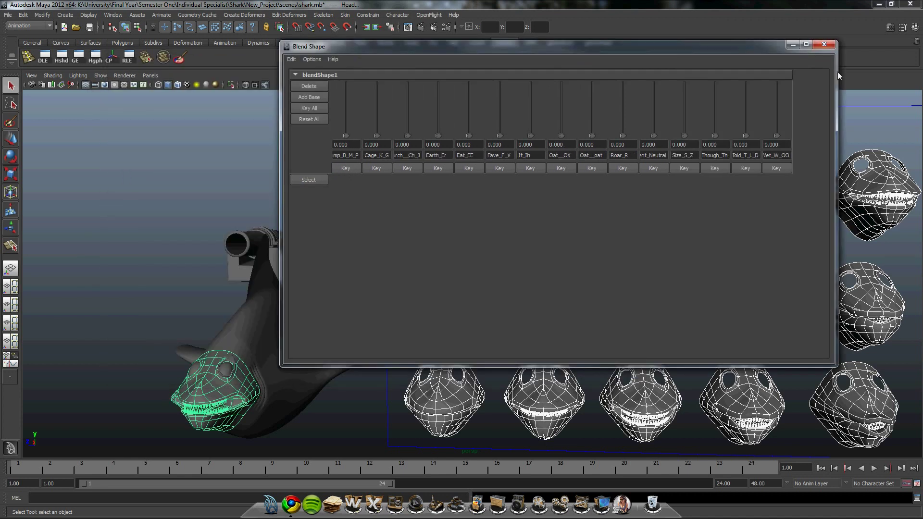
Step: Close the Blend Shape editor, open UI.mb without saving, and frame the Mouth Controls board
{"action": "left_click_drag", "start_coordinate": [837, 71], "coordinate": [823, 58]}
{"action": "left_click", "coordinate": [815, 45]}
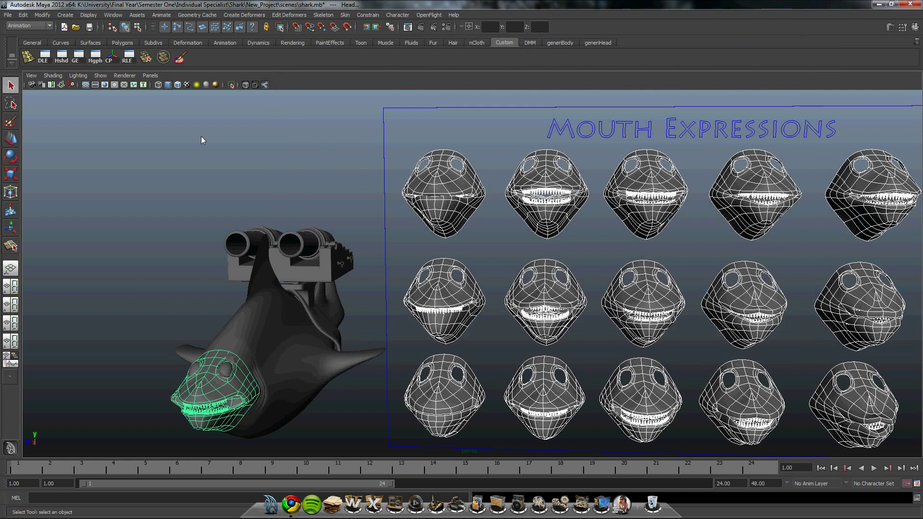
{"action": "left_click", "coordinate": [12, 15]}
{"action": "left_click", "coordinate": [29, 38]}
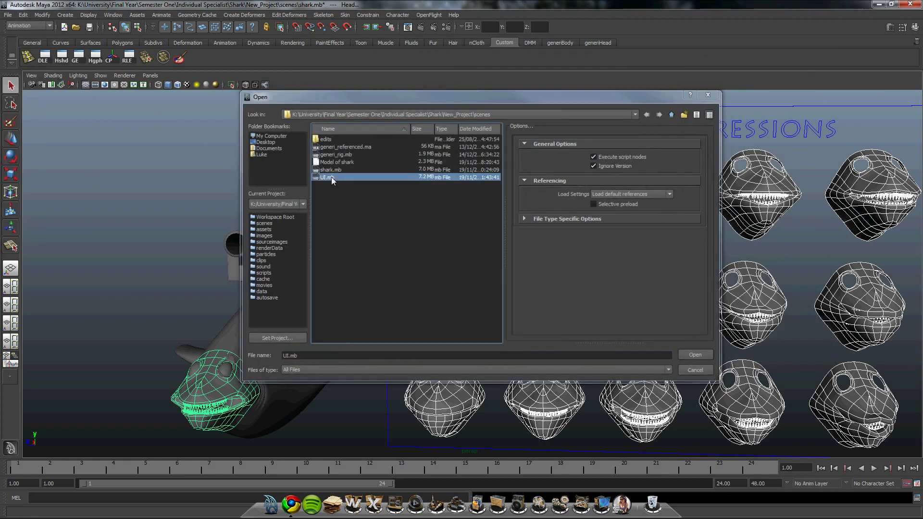
{"action": "double_click", "coordinate": [330, 177]}
{"action": "left_click", "coordinate": [456, 270]}
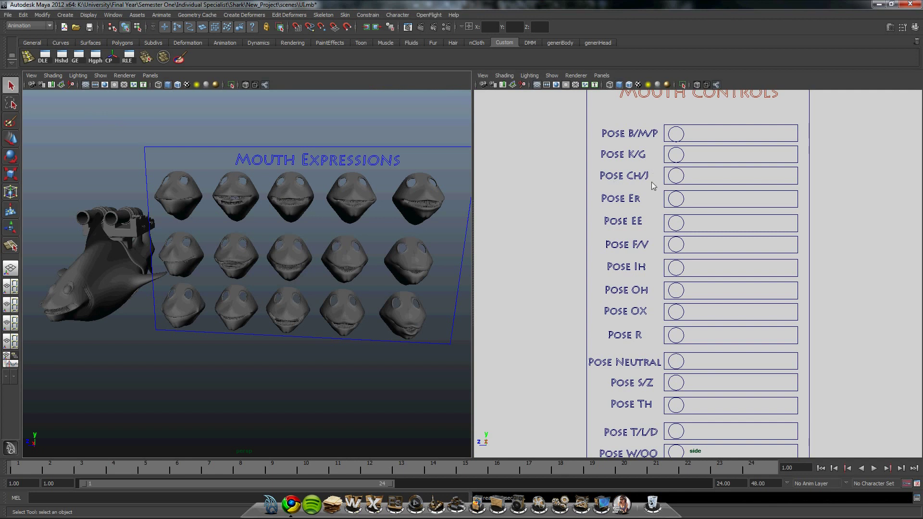
{"action": "key", "text": "a"}
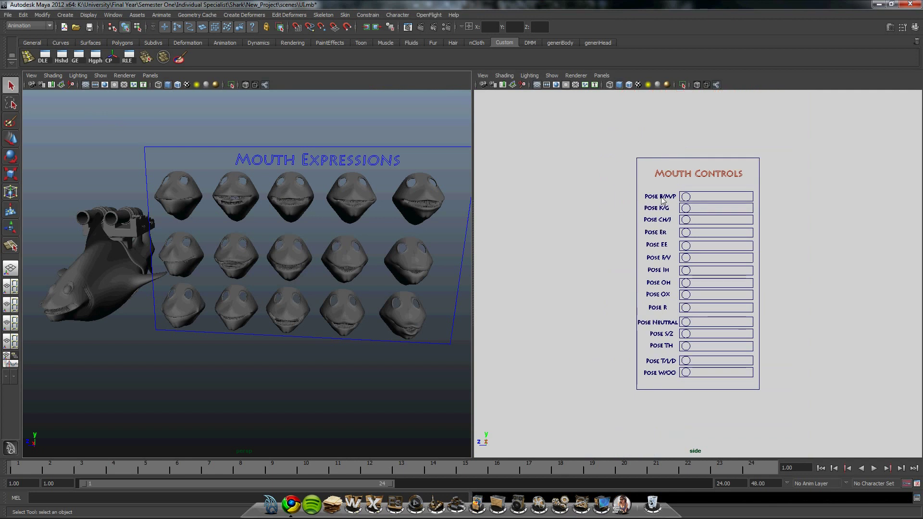
{"action": "scroll", "coordinate": [718, 249], "scroll_direction": "up", "scroll_amount": 3}
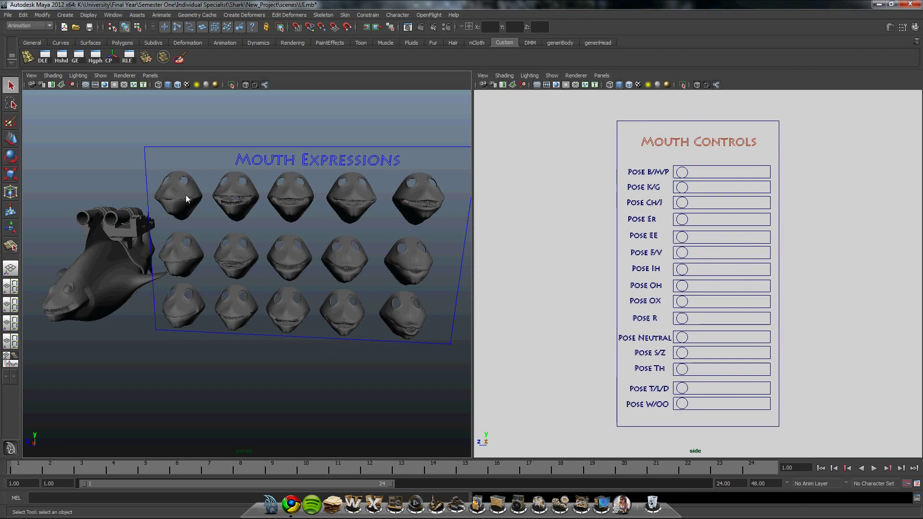
Step: Open the Set Driven Key window and position it clear of the Mouth Controls board
{"action": "left_click", "coordinate": [160, 15]}
{"action": "mouse_move", "coordinate": [179, 57]}
{"action": "left_click", "coordinate": [275, 62]}
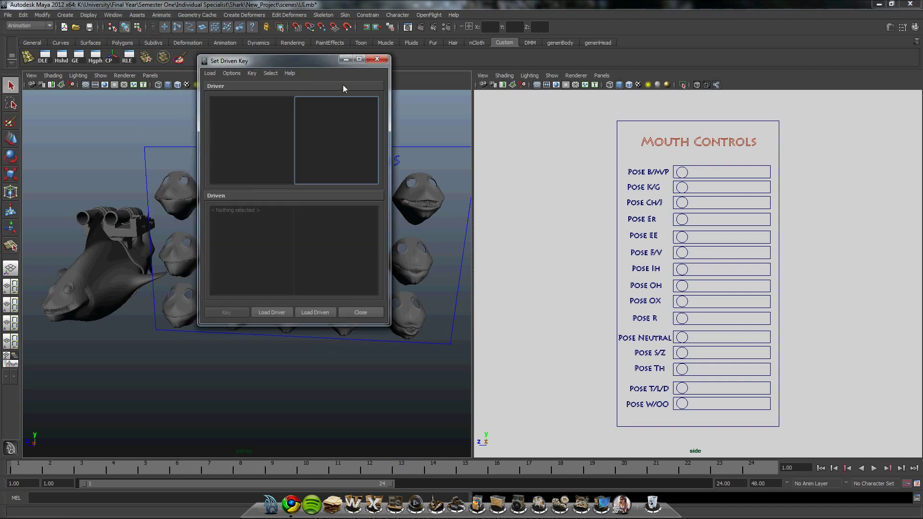
{"action": "left_click_drag", "start_coordinate": [305, 69], "coordinate": [494, 102]}
{"action": "left_click", "coordinate": [888, 29]}
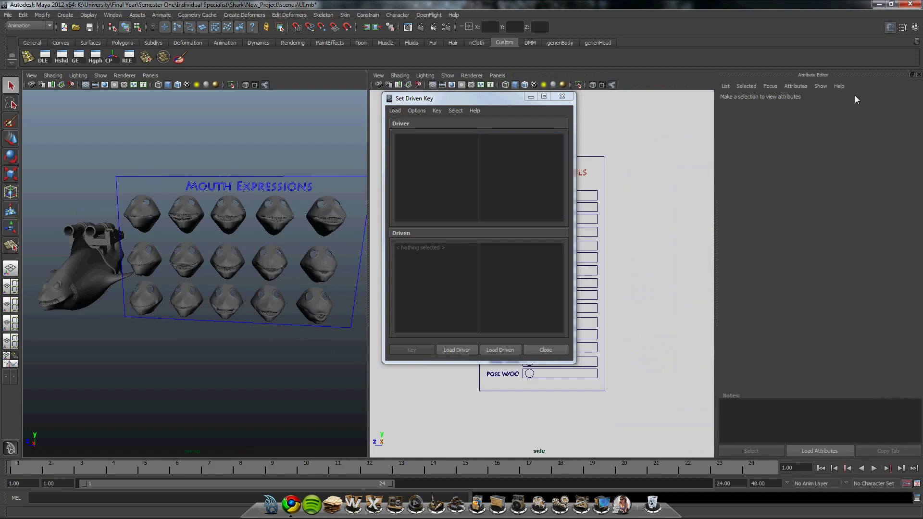
{"action": "left_click_drag", "start_coordinate": [495, 99], "coordinate": [475, 100]}
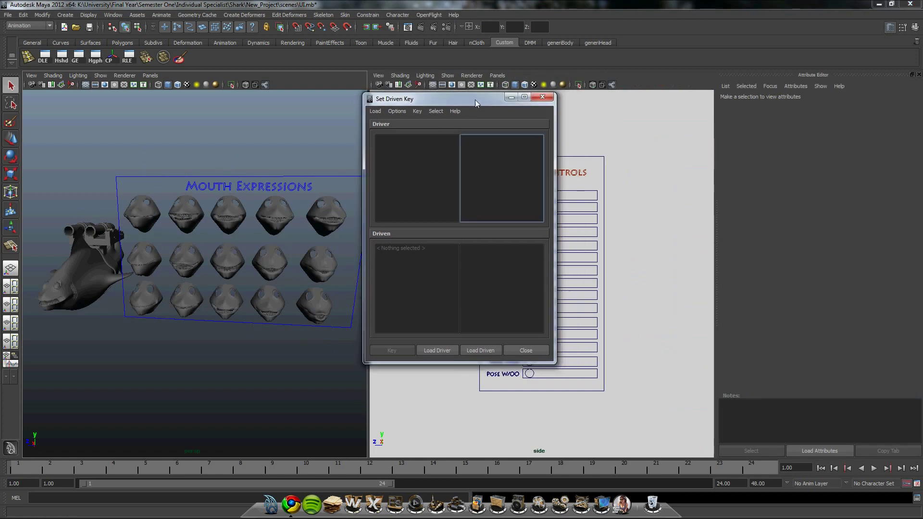
{"action": "left_click_drag", "start_coordinate": [403, 101], "coordinate": [332, 99]}
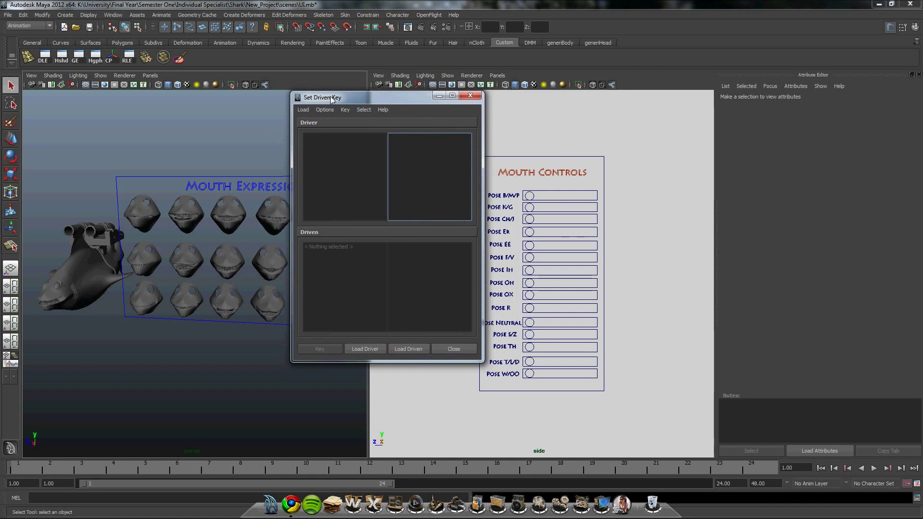
{"action": "left_click", "coordinate": [136, 211]}
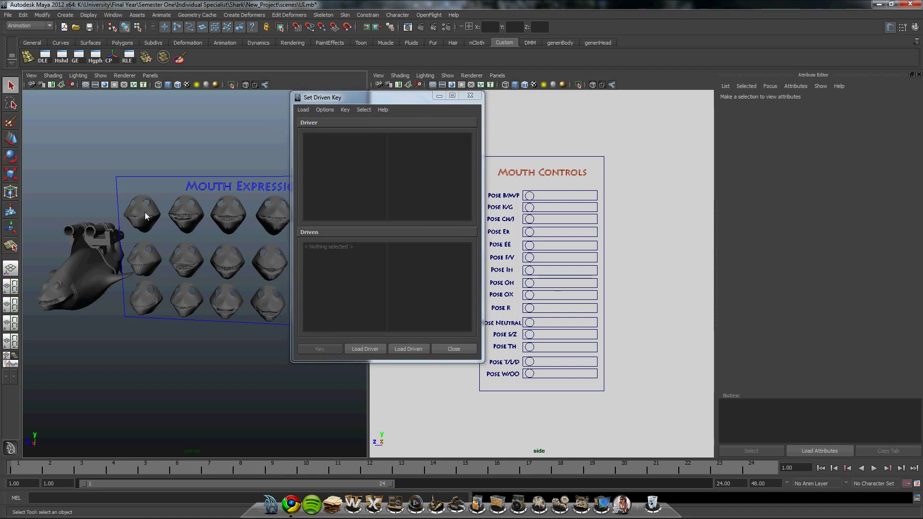
Step: Select the shark's Head and pick the Bump_B_M_P target under blendShape1 in the Channel Box
{"action": "left_click", "coordinate": [146, 215]}
{"action": "left_click", "coordinate": [55, 298]}
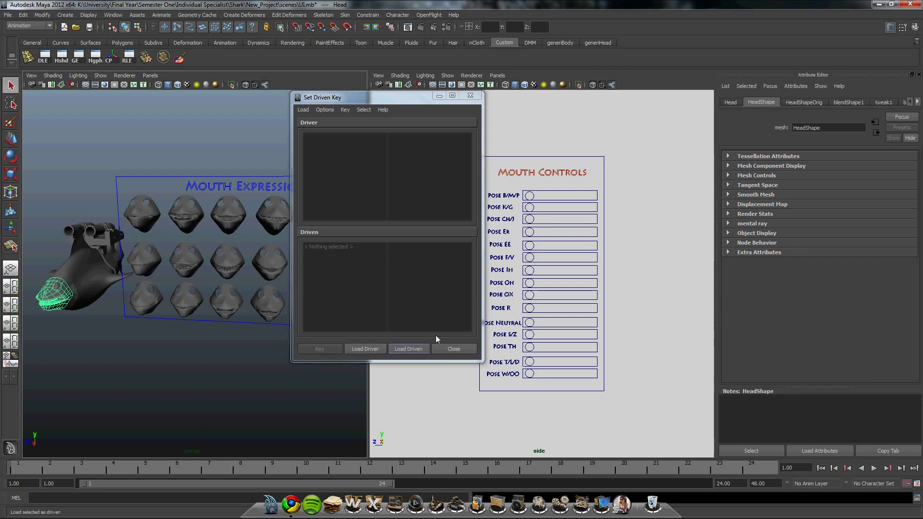
{"action": "left_click", "coordinate": [733, 102]}
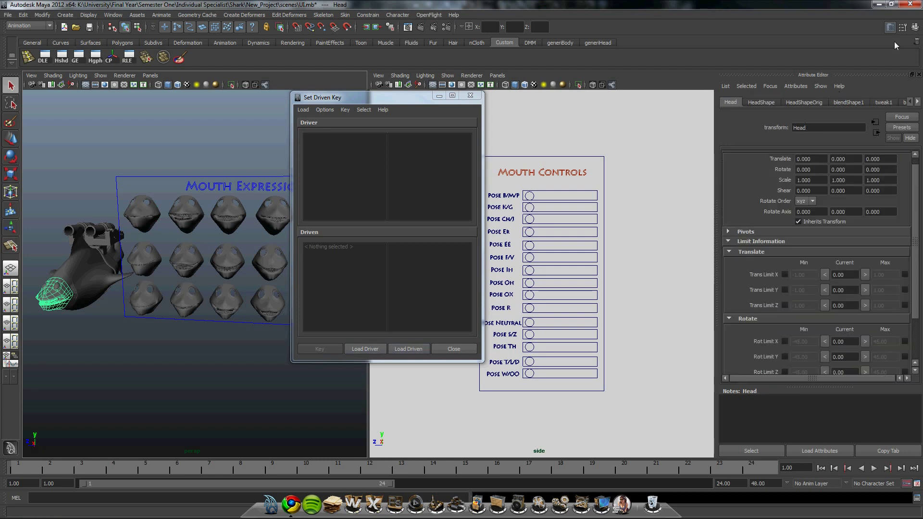
{"action": "left_click", "coordinate": [915, 27]}
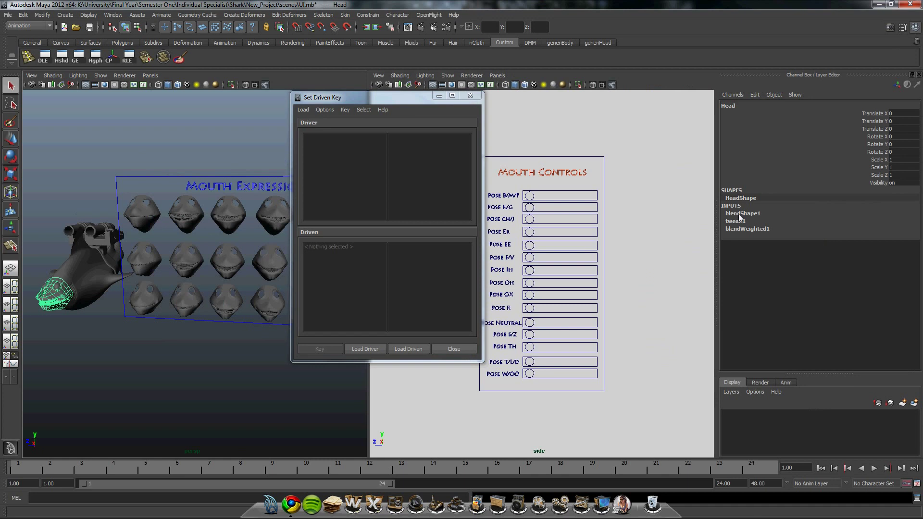
{"action": "left_click", "coordinate": [740, 214]}
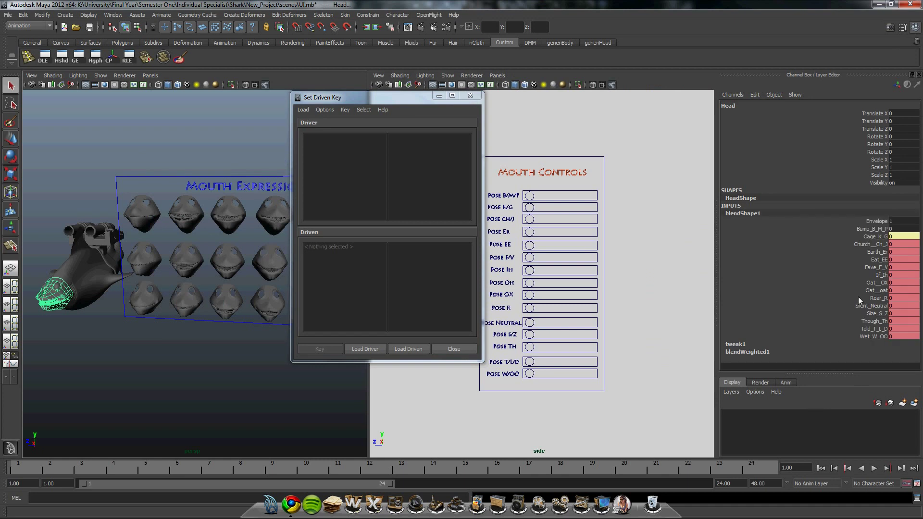
{"action": "left_click", "coordinate": [873, 229]}
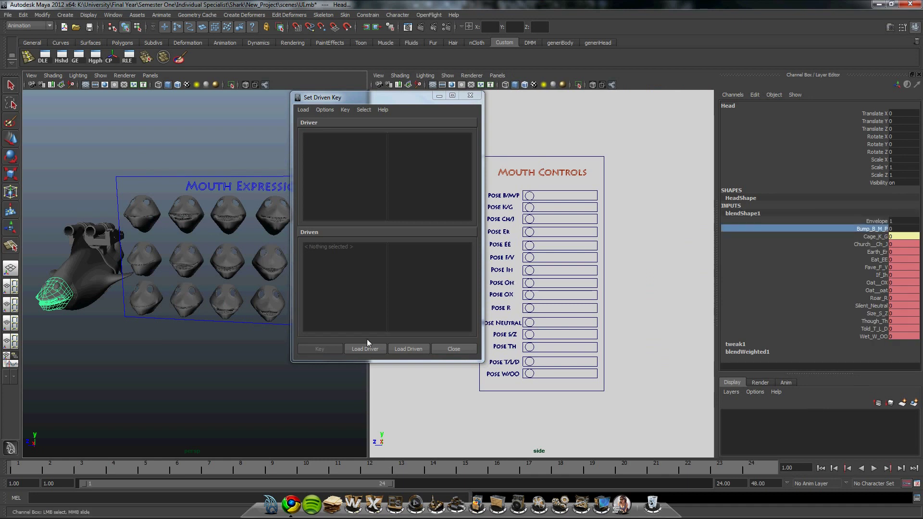
Step: Load blendShape1 into Set Driven Key and choose Bump_B_M_P as the driven attribute
{"action": "left_click", "coordinate": [383, 350]}
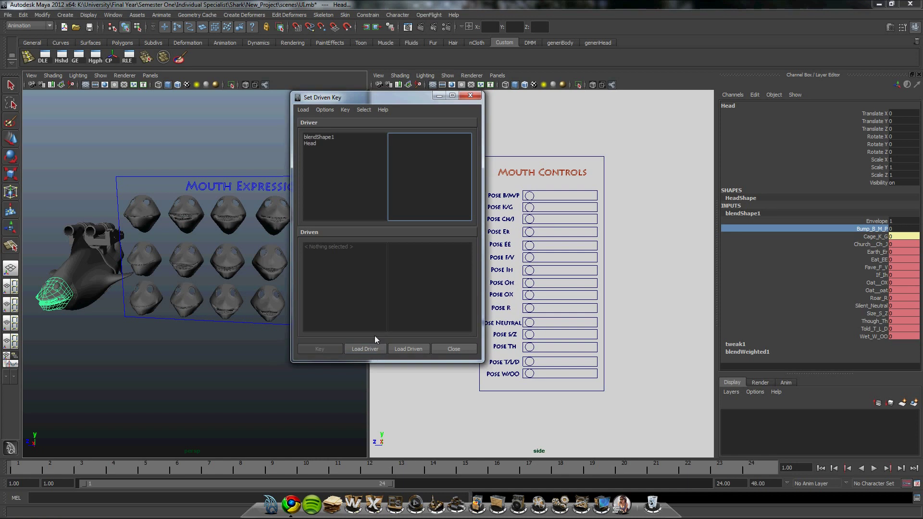
{"action": "left_click", "coordinate": [408, 349]}
{"action": "left_click", "coordinate": [325, 247]}
{"action": "scroll", "coordinate": [464, 266], "scroll_direction": "down", "scroll_amount": 1}
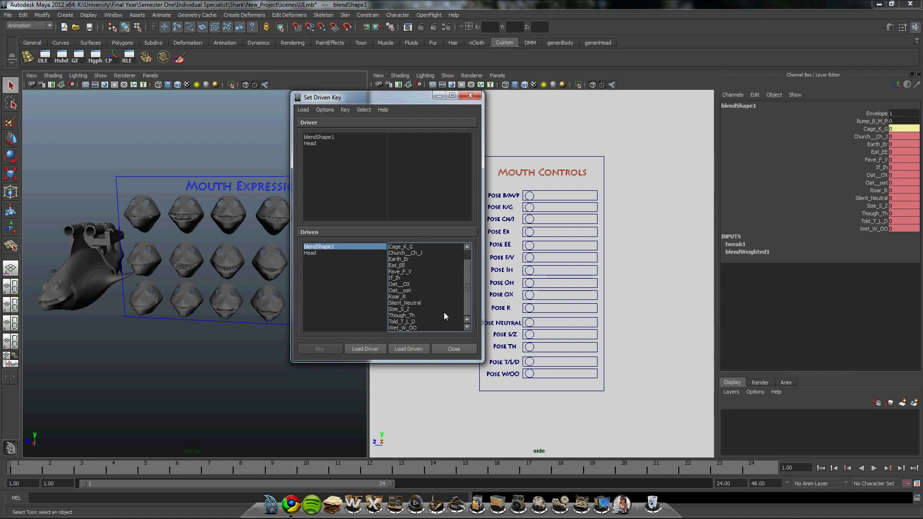
{"action": "scroll", "coordinate": [463, 280], "scroll_direction": "up", "scroll_amount": 1}
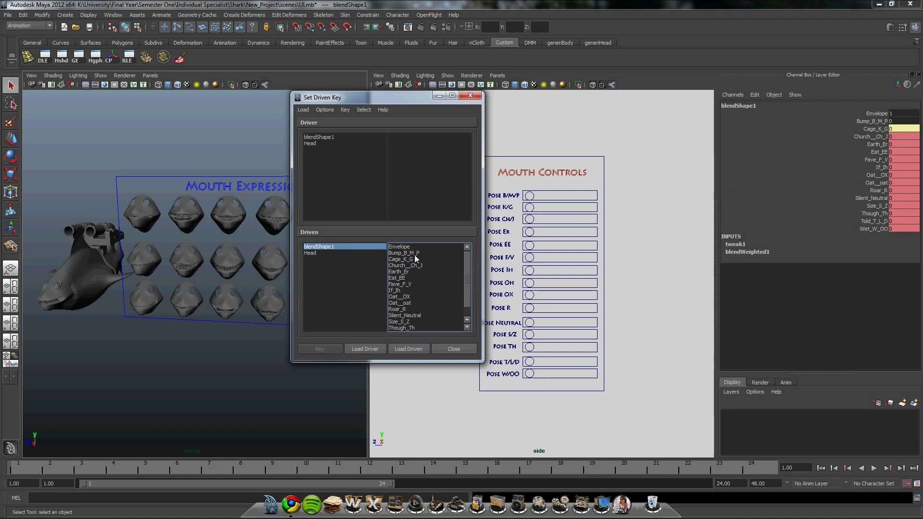
{"action": "left_click", "coordinate": [414, 253]}
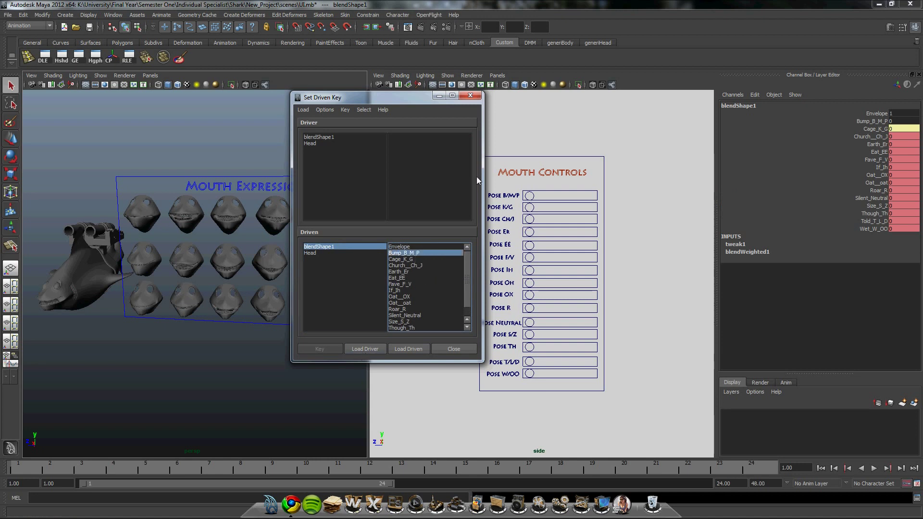
Step: Select the Pose B/M/P control circle, check its translate limits, and load it as driver
{"action": "left_click", "coordinate": [533, 196]}
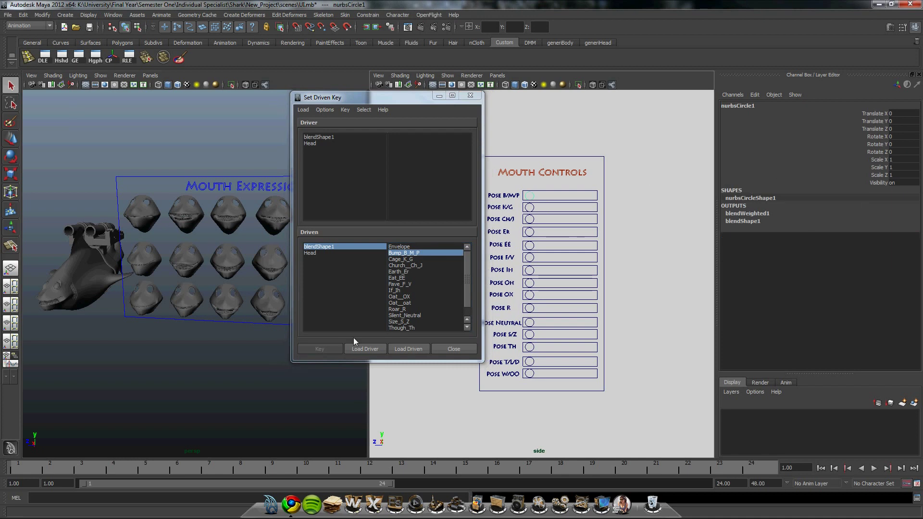
{"action": "left_click", "coordinate": [888, 28]}
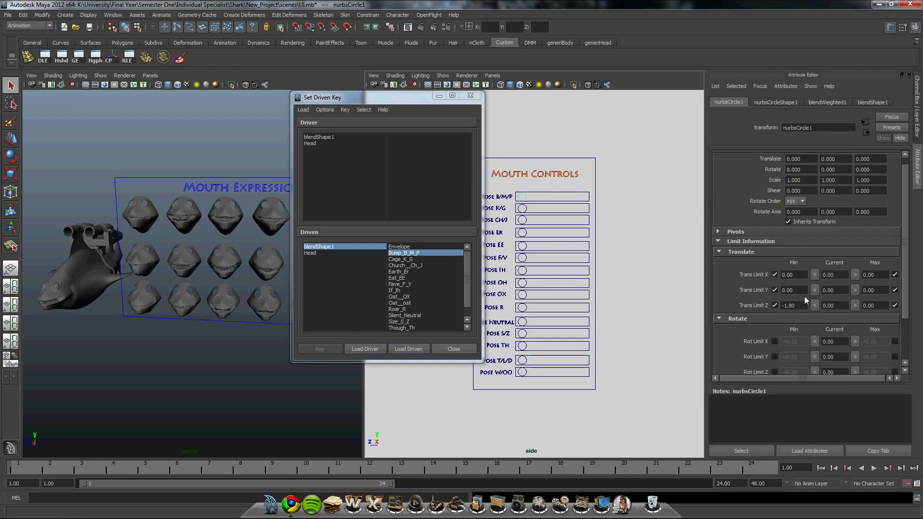
{"action": "left_click", "coordinate": [889, 28]}
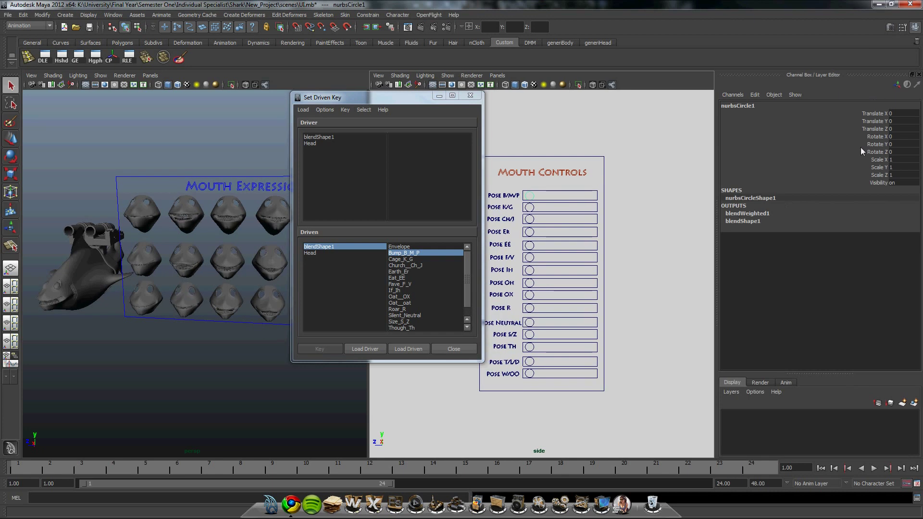
{"action": "left_click", "coordinate": [365, 349]}
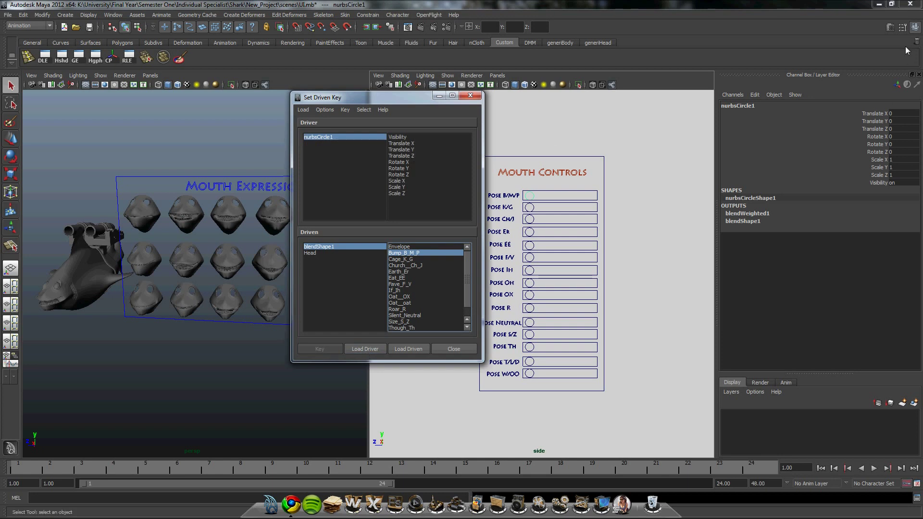
Step: Lock and hide the circle's Translate Y, Rotate and Scale channels, then reload the driver
{"action": "left_click", "coordinate": [878, 120]}
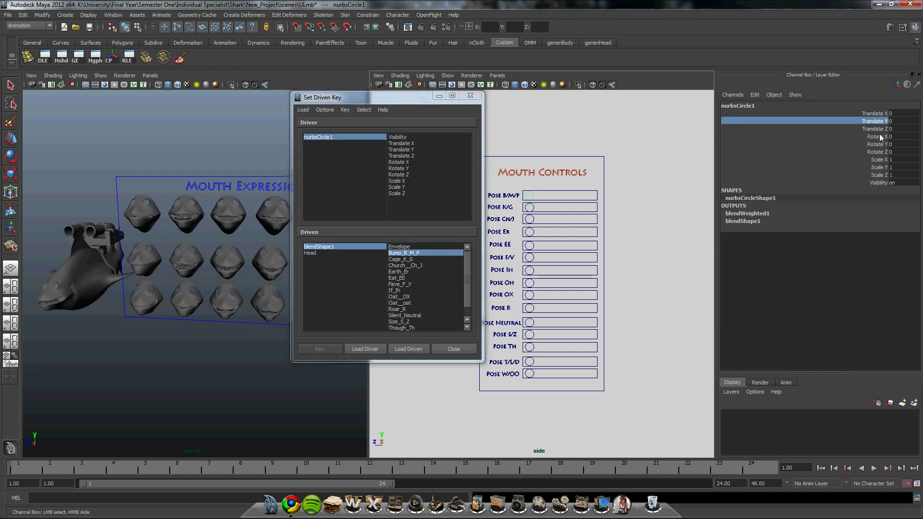
{"action": "left_click", "coordinate": [879, 136], "text": "ctrl"}
{"action": "left_click", "coordinate": [878, 176], "text": "shift"}
{"action": "right_click", "coordinate": [875, 169]}
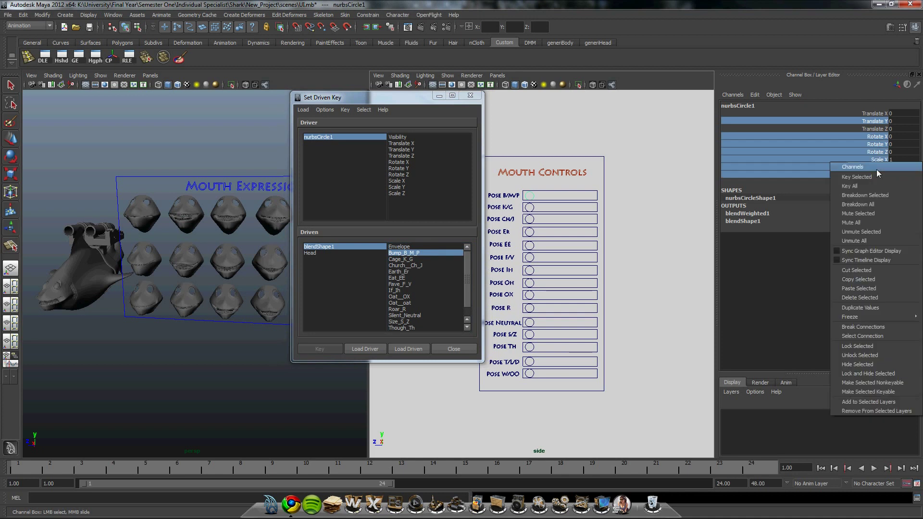
{"action": "left_click", "coordinate": [856, 348]}
{"action": "right_click", "coordinate": [861, 212]}
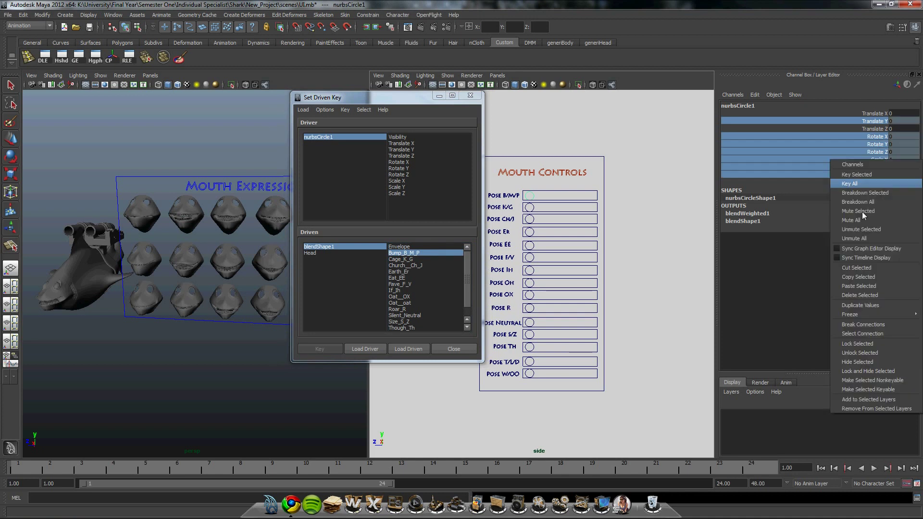
{"action": "left_click", "coordinate": [856, 362]}
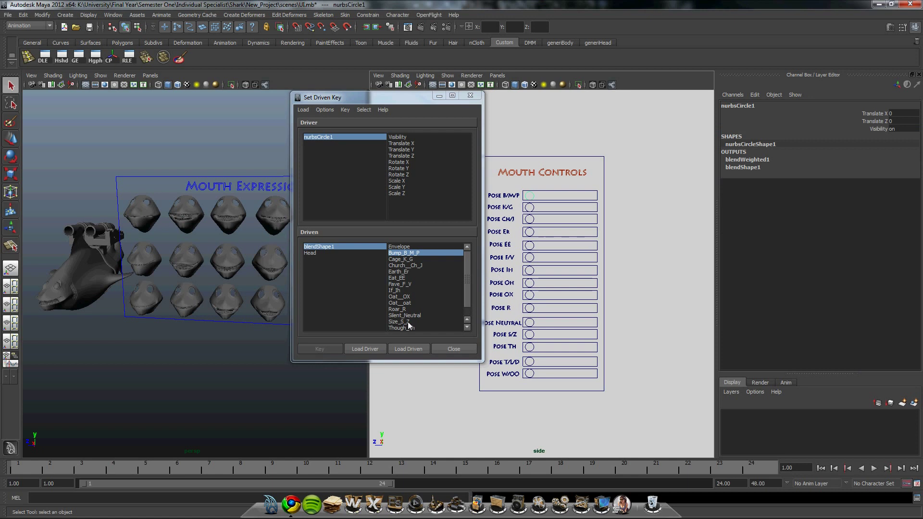
{"action": "left_click", "coordinate": [380, 348]}
Step: Pick Translate Z as driver, key the rest pose, then slide the control to -1.8
{"action": "left_click", "coordinate": [413, 149]}
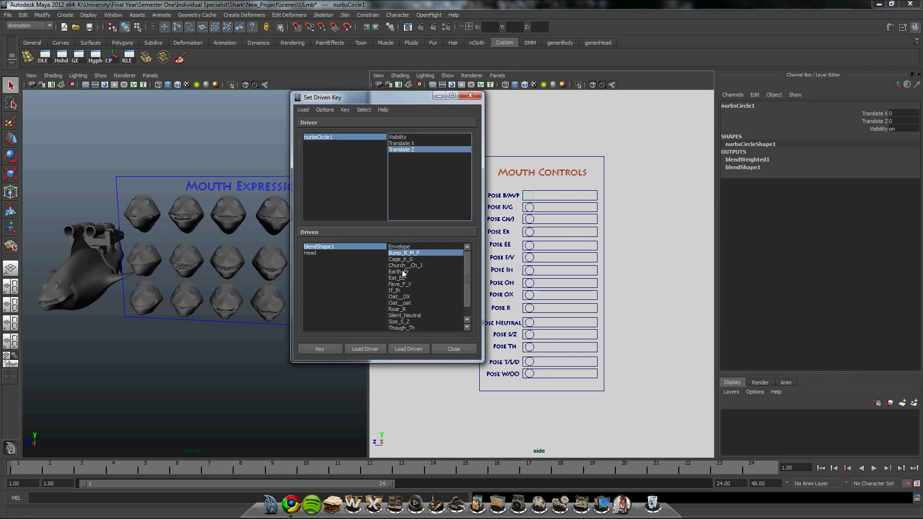
{"action": "left_click", "coordinate": [330, 350]}
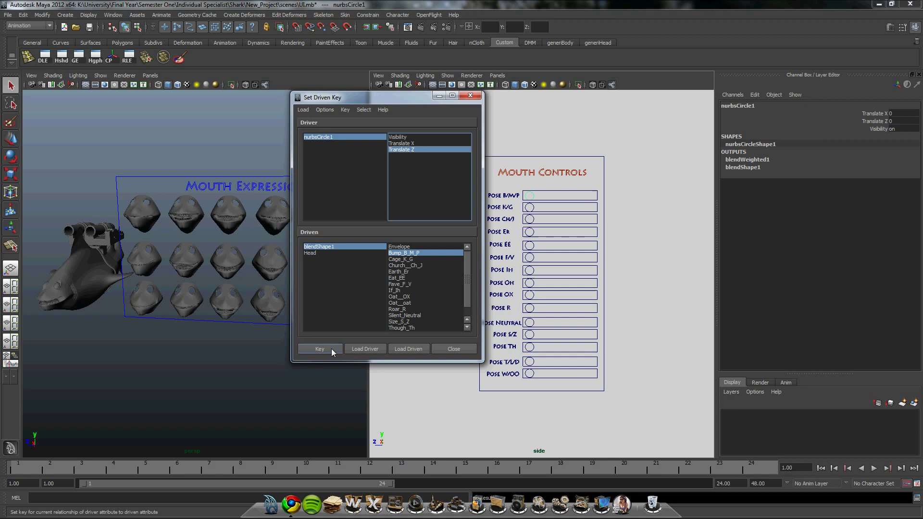
{"action": "left_click", "coordinate": [533, 196]}
{"action": "key", "text": "w"}
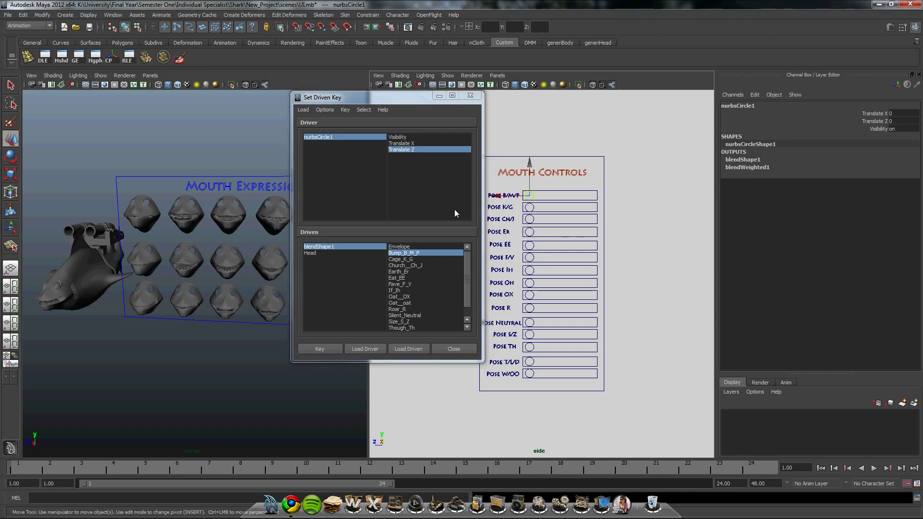
{"action": "left_click_drag", "start_coordinate": [500, 196], "coordinate": [625, 237]}
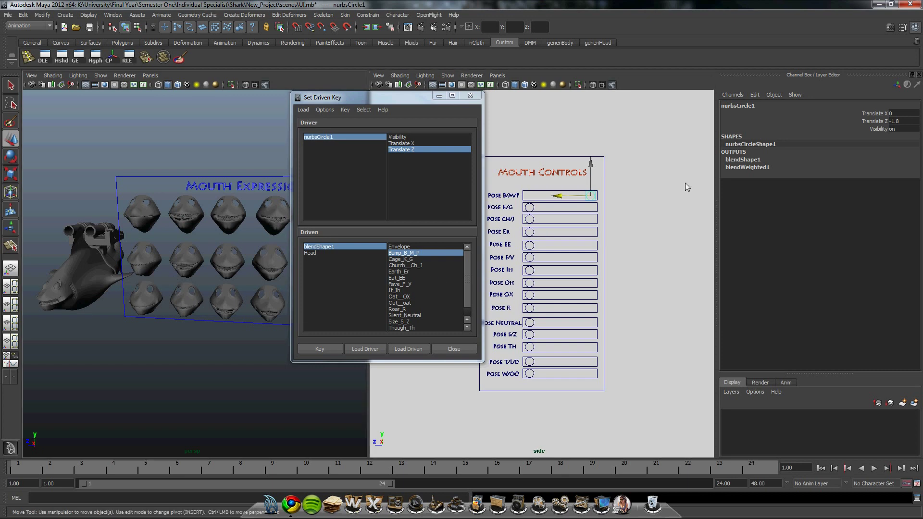
Step: Set the Head's Bump_B_M_P weight to 1 and key it, then reselect the control
{"action": "left_click", "coordinate": [756, 161]}
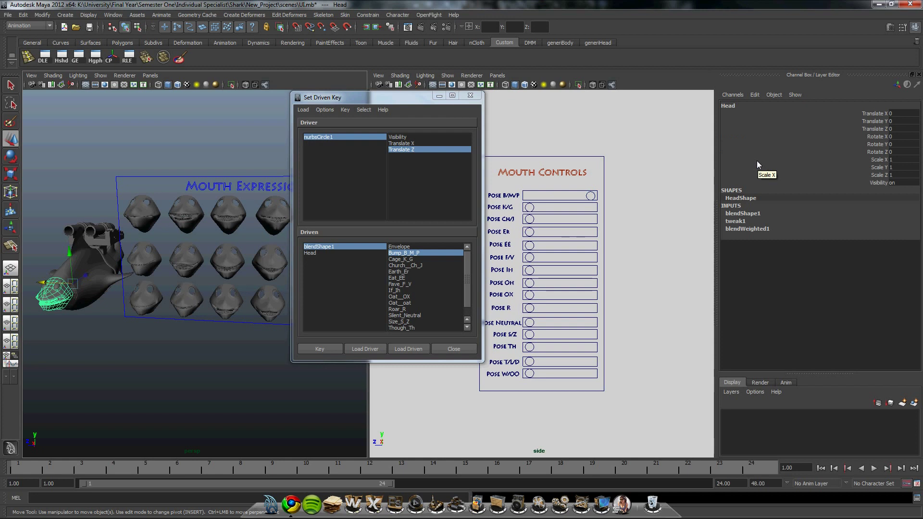
{"action": "left_click", "coordinate": [760, 214]}
{"action": "left_click", "coordinate": [904, 229]}
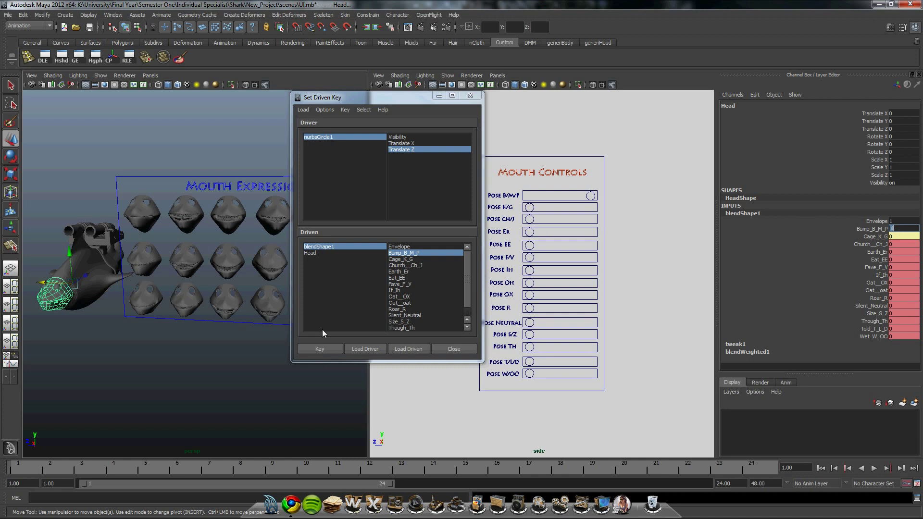
{"action": "left_click", "coordinate": [331, 353]}
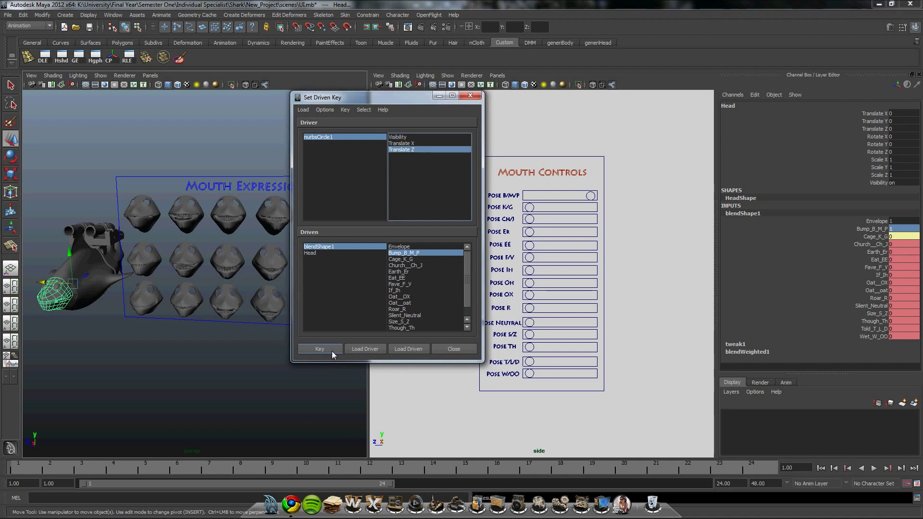
{"action": "left_click", "coordinate": [589, 197]}
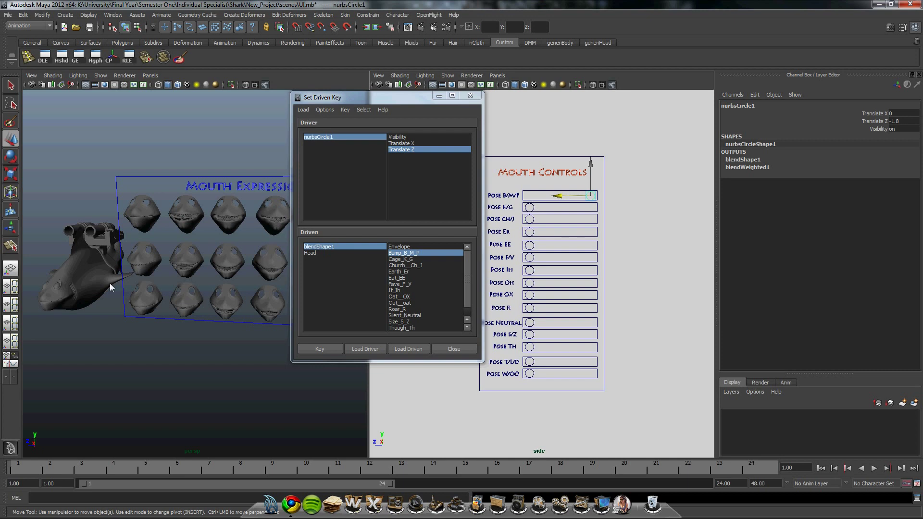
Step: Test the Pose B/M/P and K/G sliders on the mouth and close Set Driven Key
{"action": "scroll", "coordinate": [148, 278], "scroll_direction": "up", "scroll_amount": 10}
{"action": "scroll", "coordinate": [152, 274], "scroll_direction": "down", "scroll_amount": 6}
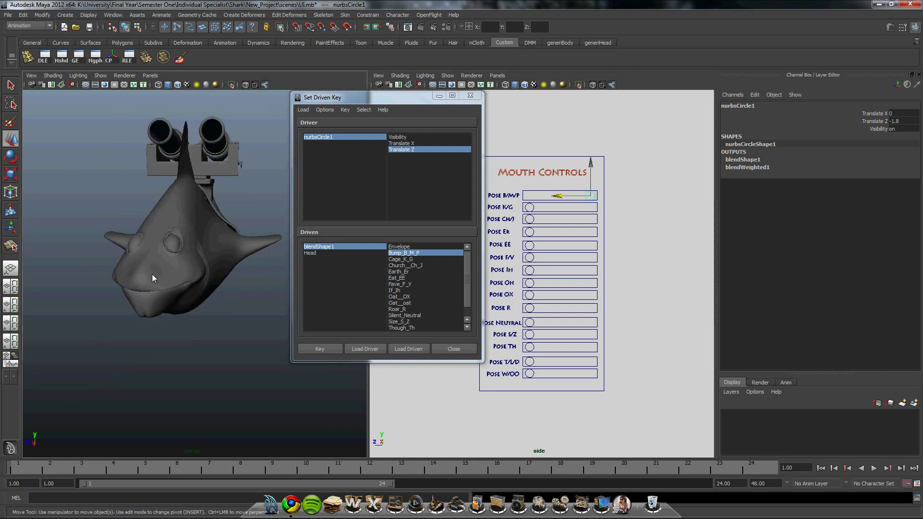
{"action": "mouse_move", "coordinate": [527, 201]}
{"action": "left_mouse_down"}
{"action": "mouse_move", "coordinate": [474, 198]}
{"action": "mouse_move", "coordinate": [594, 214]}
{"action": "mouse_move", "coordinate": [510, 206]}
{"action": "left_mouse_up"}
{"action": "left_click", "coordinate": [534, 208]}
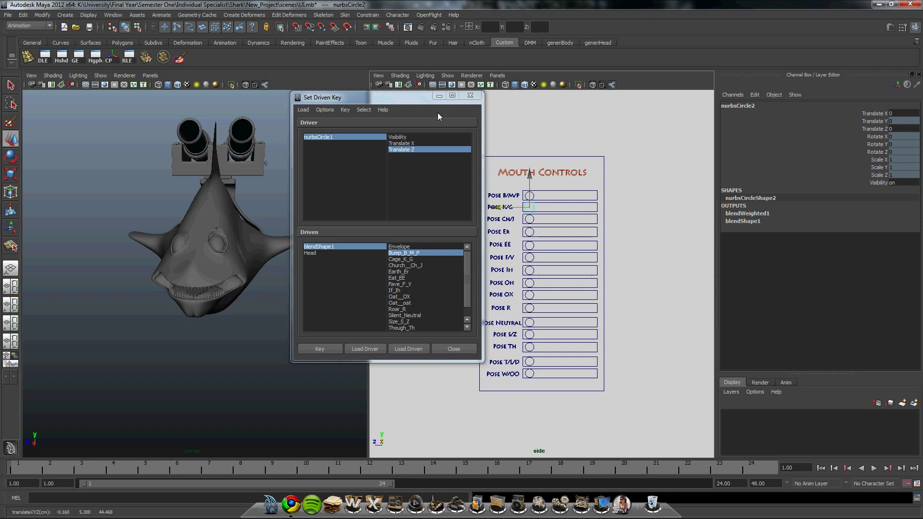
{"action": "left_click", "coordinate": [470, 97]}
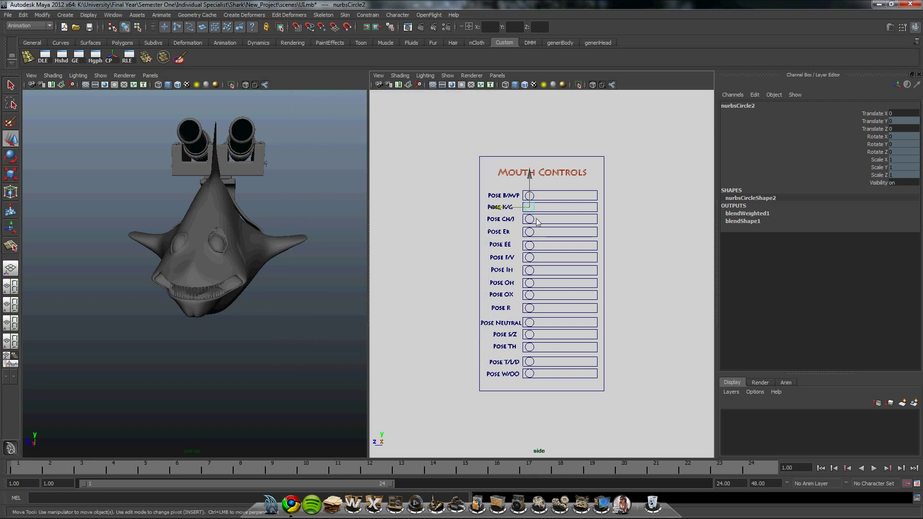
Step: Slide the Pose CH/J, ER, EE, IH, OH and R controls partway along their tracks
{"action": "left_click", "coordinate": [533, 219]}
{"action": "left_click_drag", "start_coordinate": [498, 219], "coordinate": [562, 246]}
{"action": "left_click", "coordinate": [529, 232]}
{"action": "left_click", "coordinate": [529, 245]}
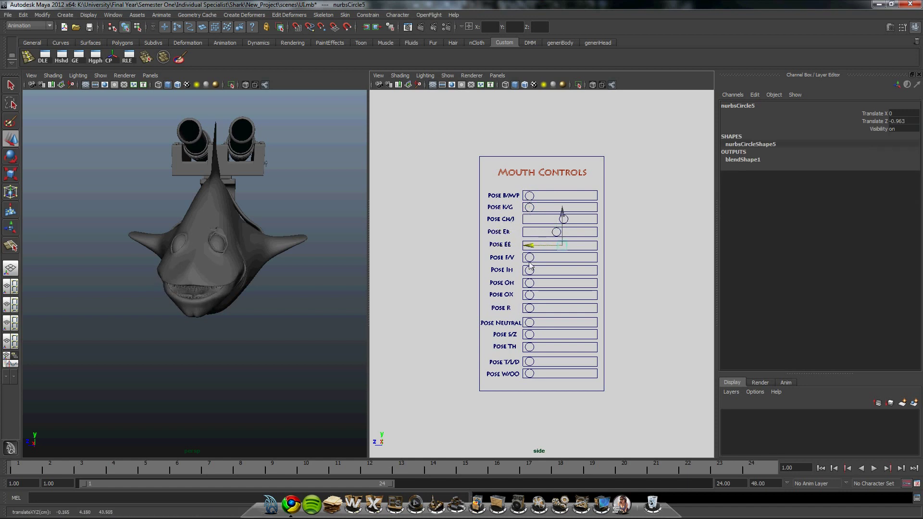
{"action": "left_click", "coordinate": [523, 259]}
{"action": "left_click", "coordinate": [529, 270]}
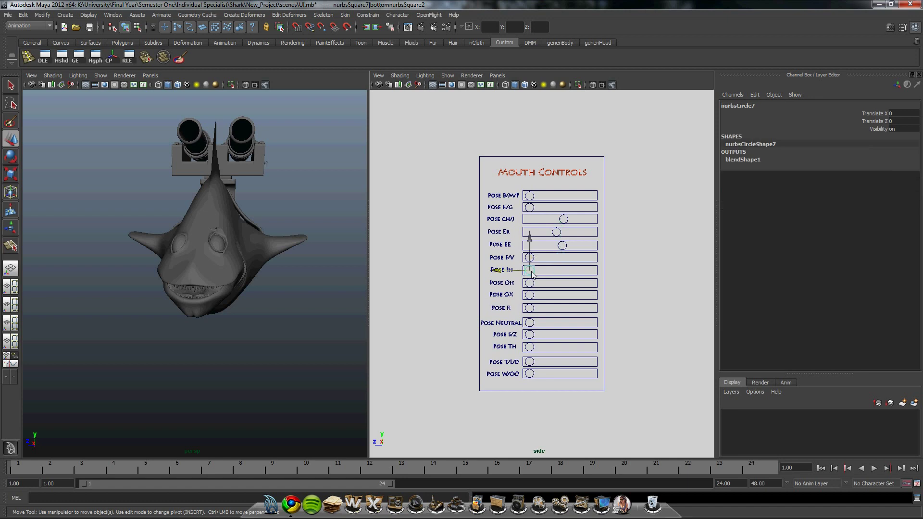
{"action": "left_click_drag", "start_coordinate": [529, 270], "coordinate": [516, 308]}
{"action": "left_click", "coordinate": [529, 284]}
{"action": "left_click", "coordinate": [532, 308]}
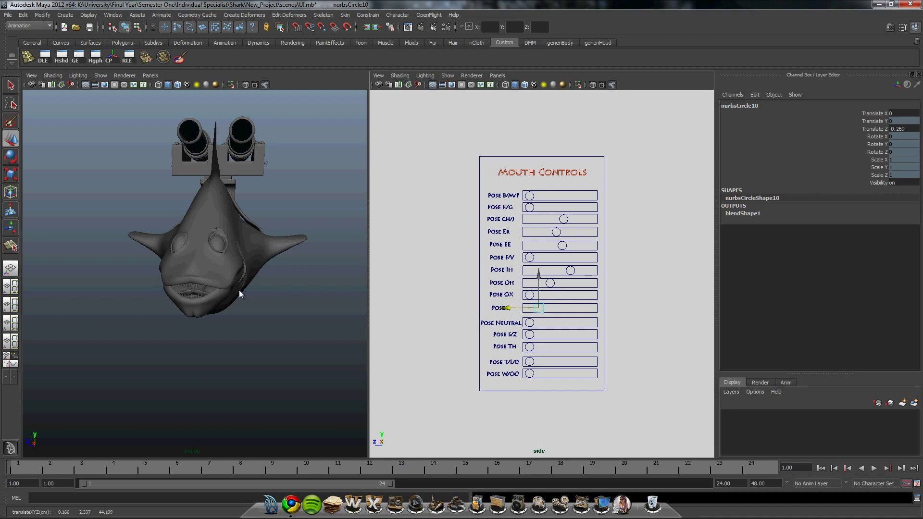
Step: Ease the Pose R control back and orbit around the shark head to inspect the mouth
{"action": "mouse_move", "coordinate": [241, 289]}
{"action": "left_mouse_down", "text": "alt"}
{"action": "mouse_move", "coordinate": [263, 289]}
{"action": "mouse_move", "coordinate": [230, 280]}
{"action": "mouse_move", "coordinate": [264, 282]}
{"action": "mouse_move", "coordinate": [229, 281]}
{"action": "left_mouse_up", "text": "alt"}
{"action": "scroll", "coordinate": [255, 292], "scroll_direction": "up", "scroll_amount": 5}
{"action": "scroll", "coordinate": [255, 292], "scroll_direction": "down", "scroll_amount": 3}
{"action": "middle_click_drag", "start_coordinate": [229, 280], "coordinate": [186, 276], "text": "alt"}
{"action": "left_click_drag", "start_coordinate": [185, 276], "coordinate": [215, 253], "text": "alt"}
{"action": "left_click_drag", "start_coordinate": [230, 205], "coordinate": [200, 249], "text": "alt"}
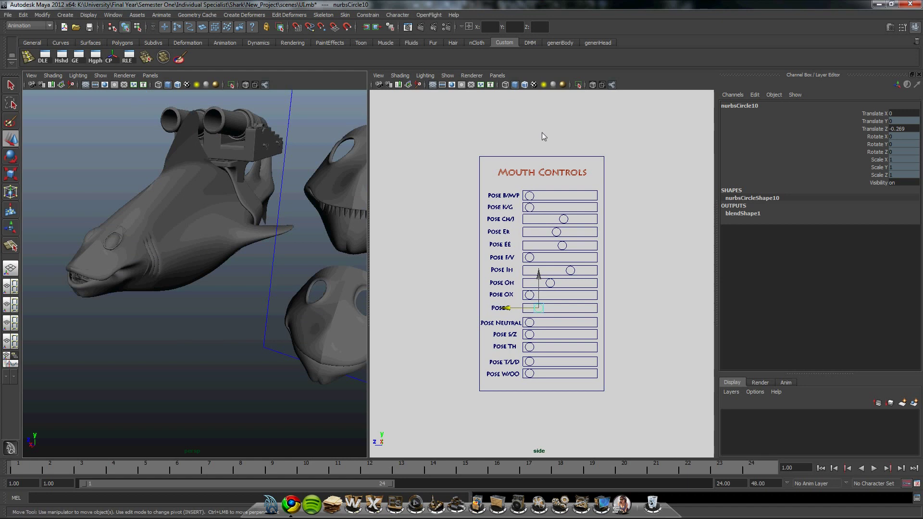